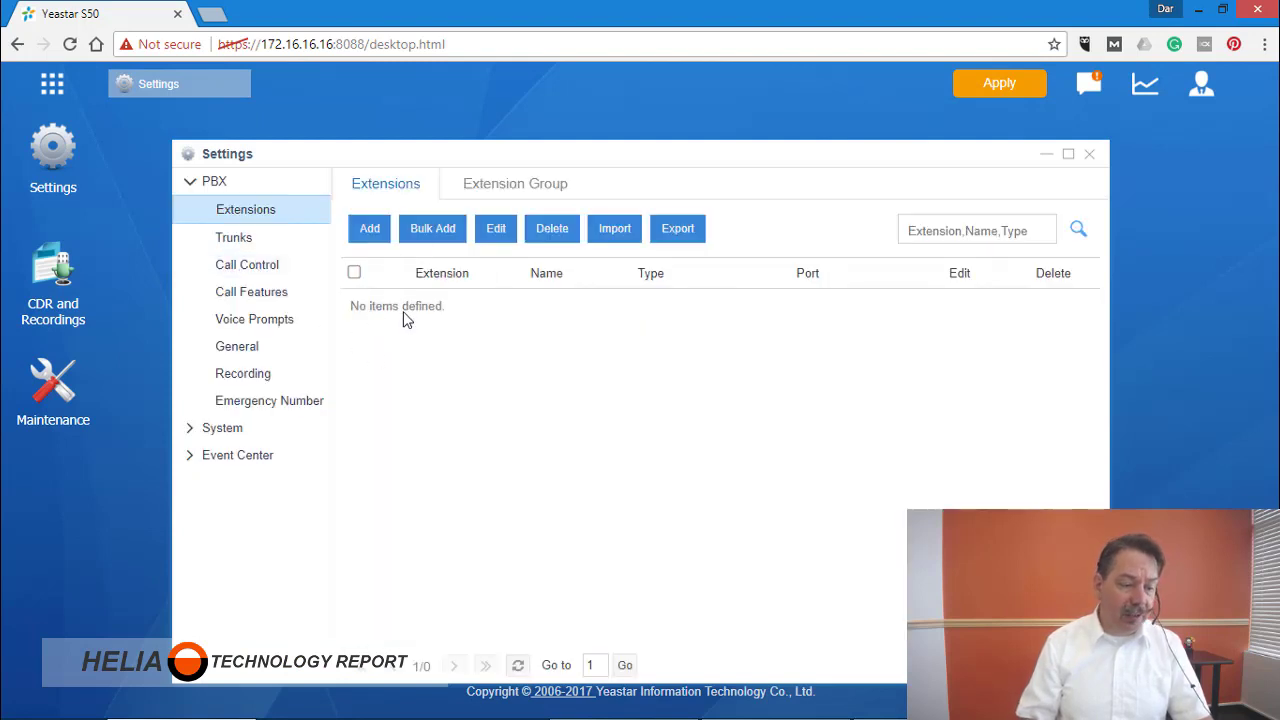
# Open the Add Extension form prefilled as SIP extension 1000 and select the number 1000.
pyautogui.click(371, 236)
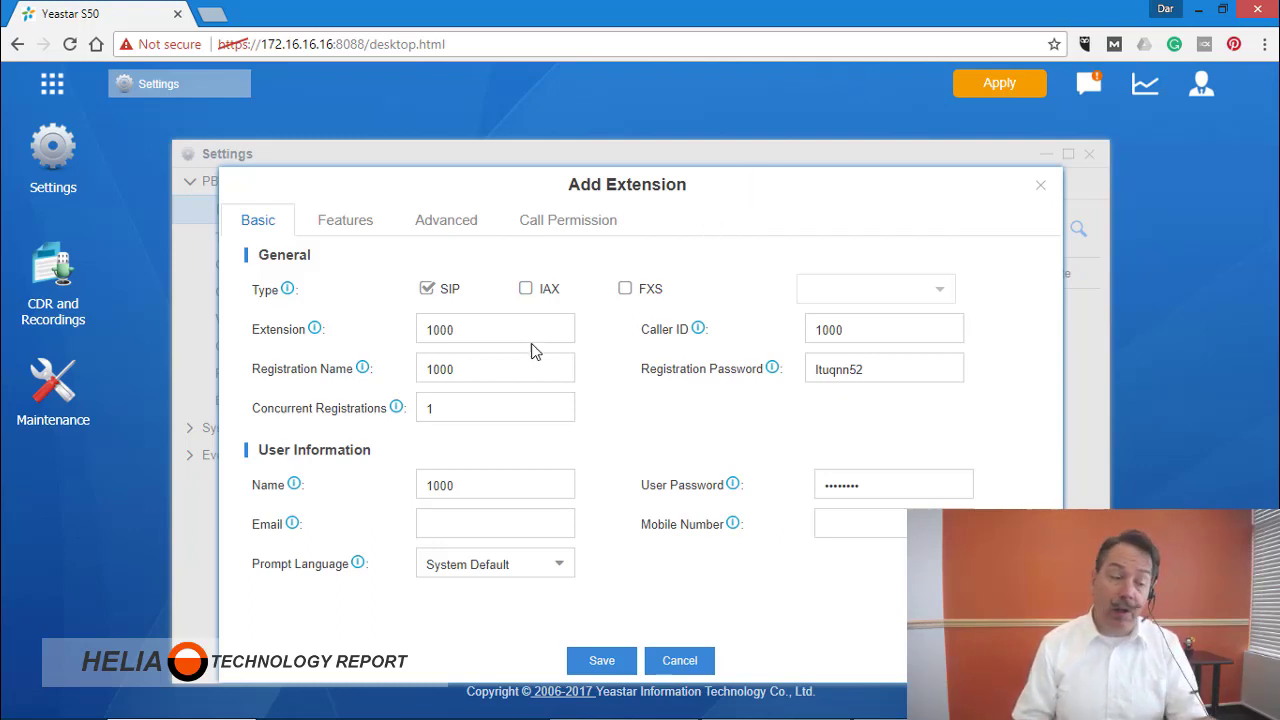
pyautogui.click(480, 337)
pyautogui.moveTo(466, 331); pyautogui.dragTo(410, 335)
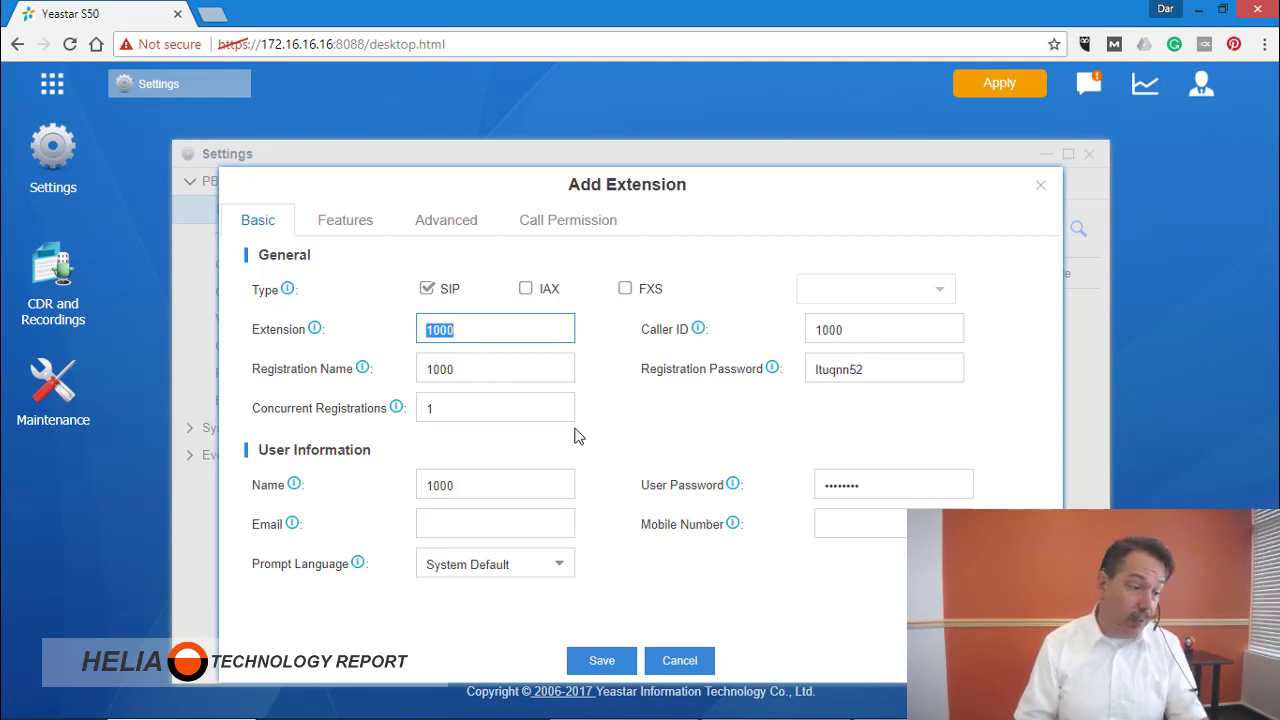
pyautogui.click(462, 372)
pyautogui.moveTo(470, 370); pyautogui.dragTo(405, 375)
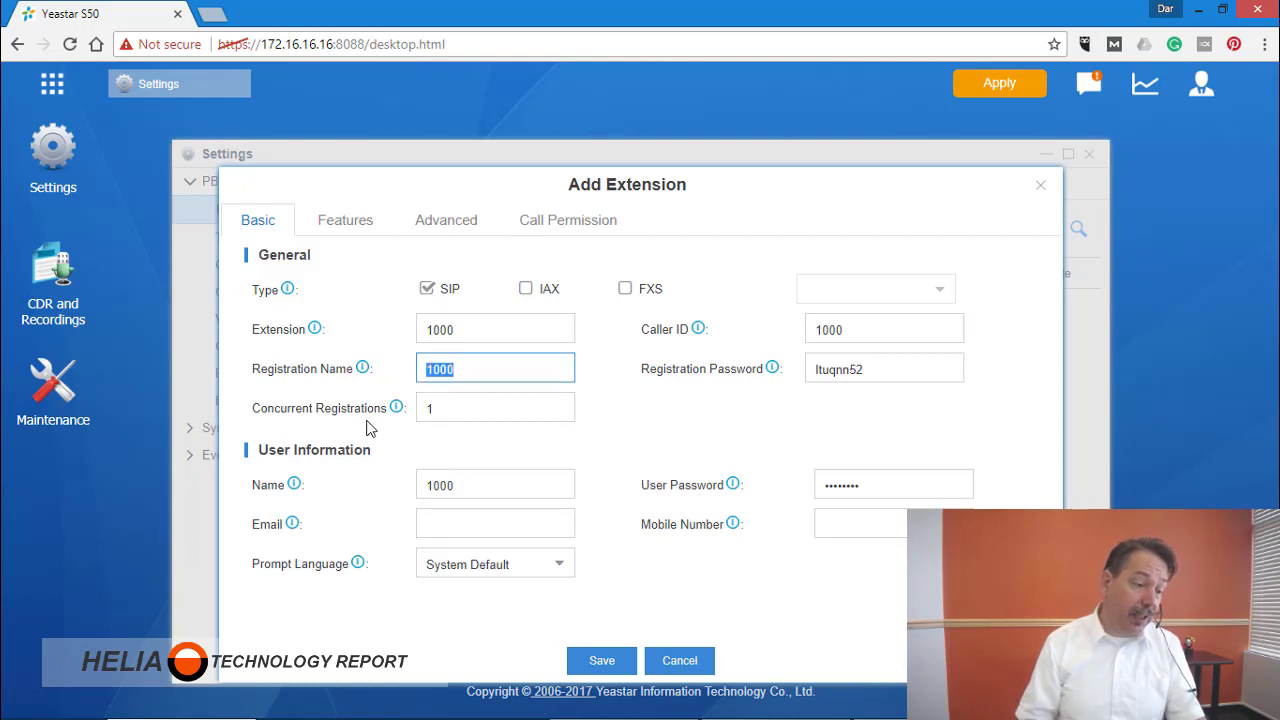
pyautogui.click(891, 370)
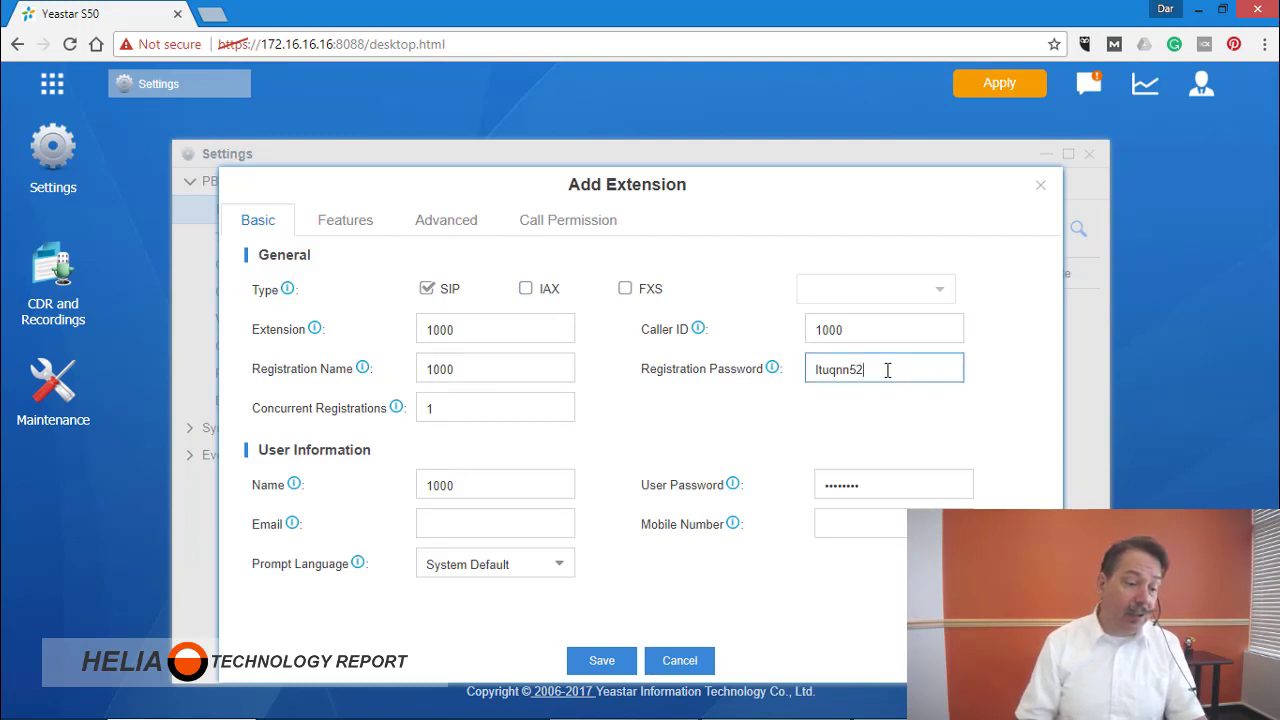
pyautogui.moveTo(891, 370); pyautogui.dragTo(764, 417)
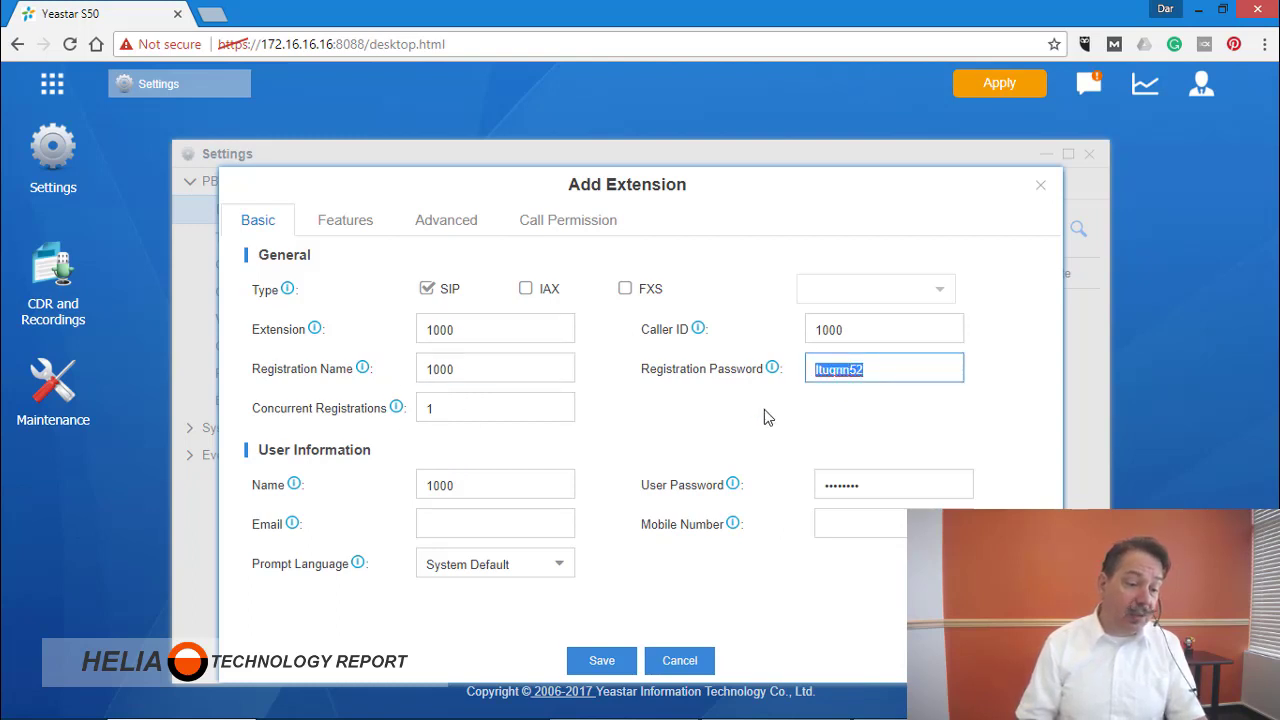
pyautogui.click(882, 422)
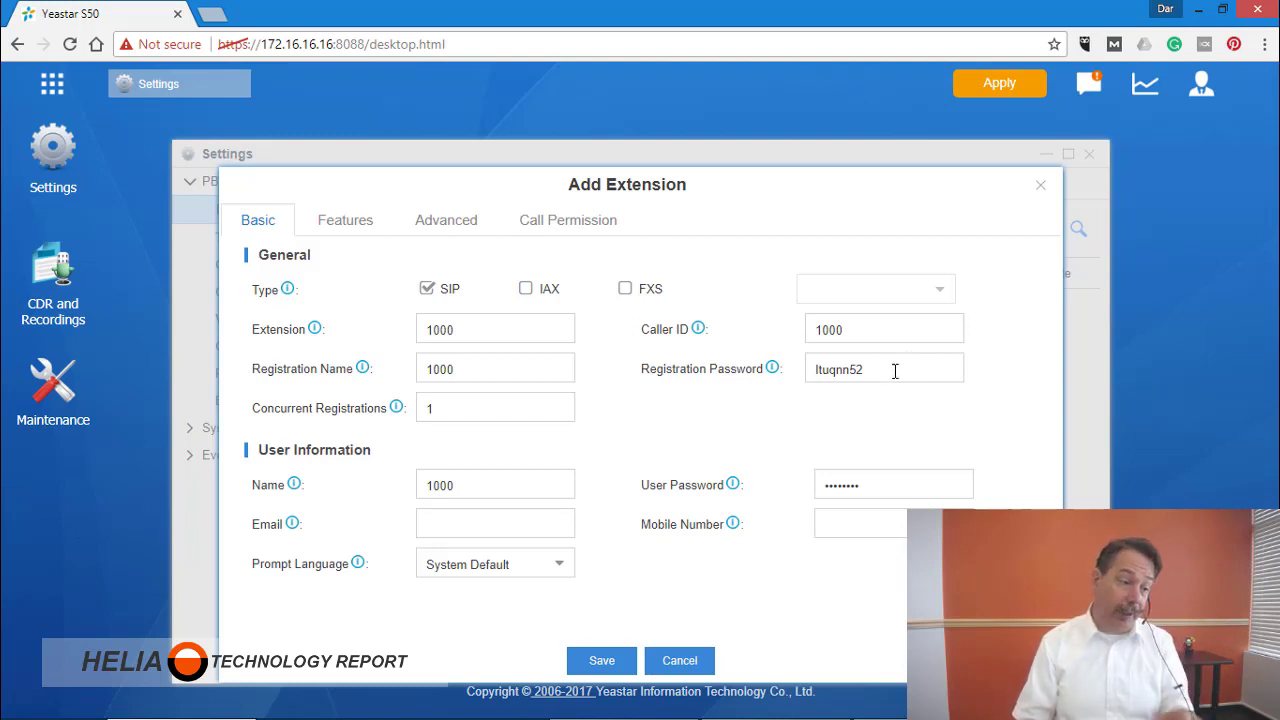
pyautogui.click(448, 413)
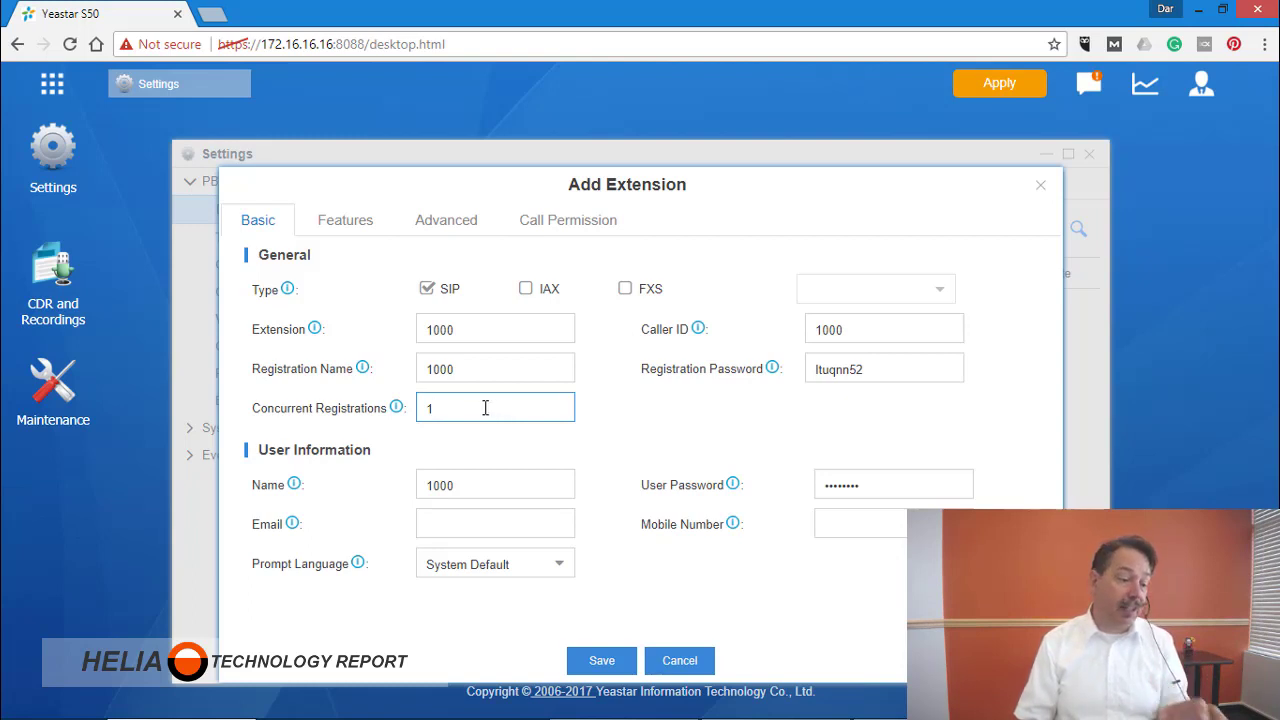
# Review the name 1000, user password, email and mobile fields, then show the voicemail and forwarding features.
pyautogui.click(490, 485)
pyautogui.moveTo(456, 486); pyautogui.dragTo(432, 486)
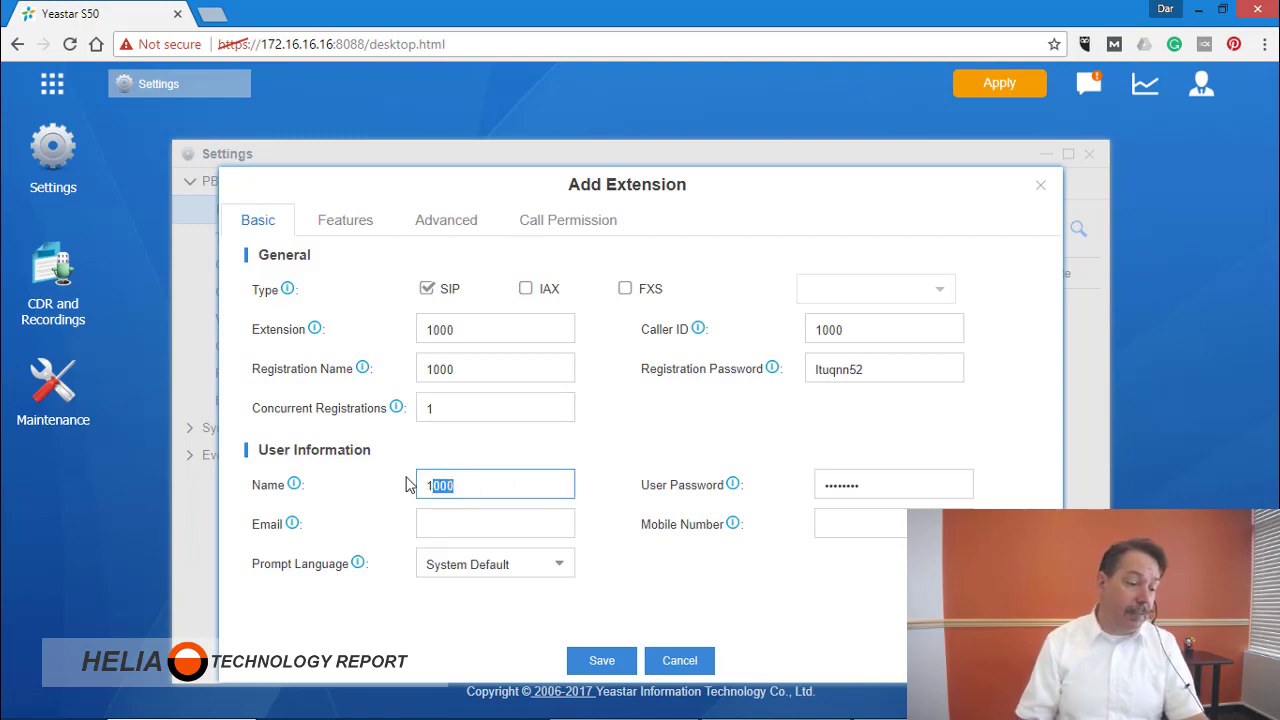
pyautogui.click(490, 486)
pyautogui.doubleClick(490, 486)
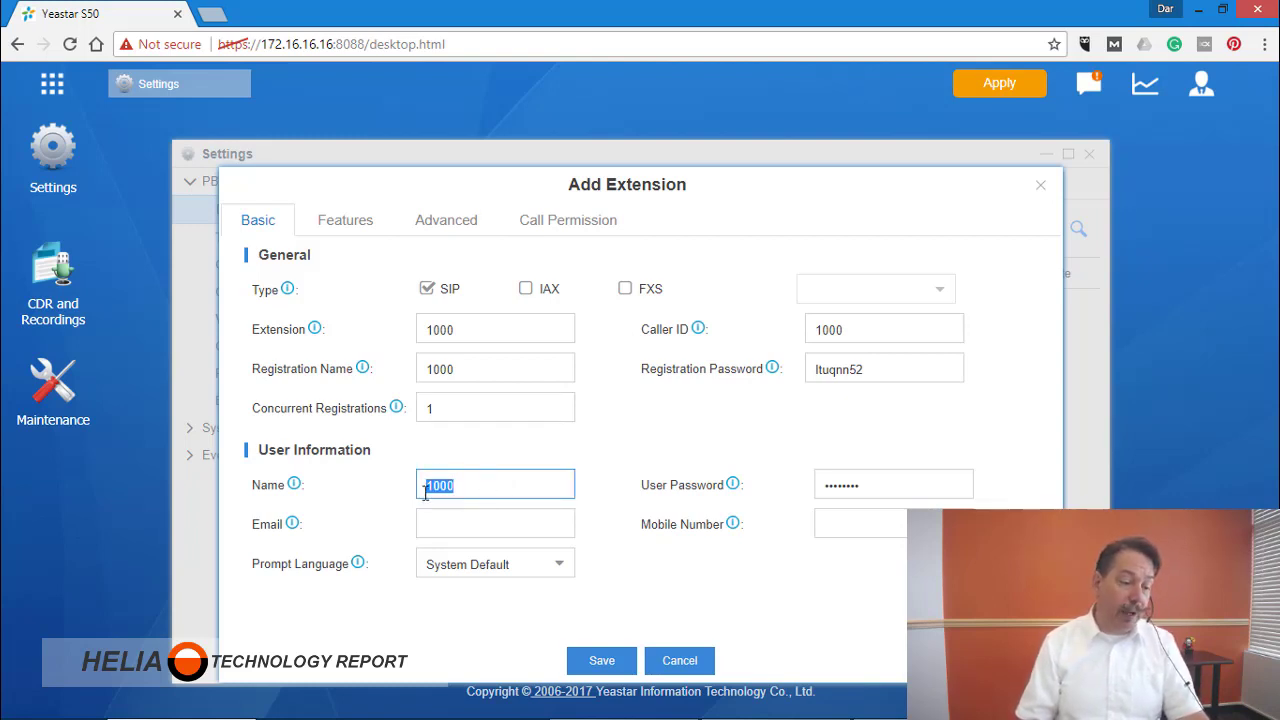
pyautogui.click(913, 489)
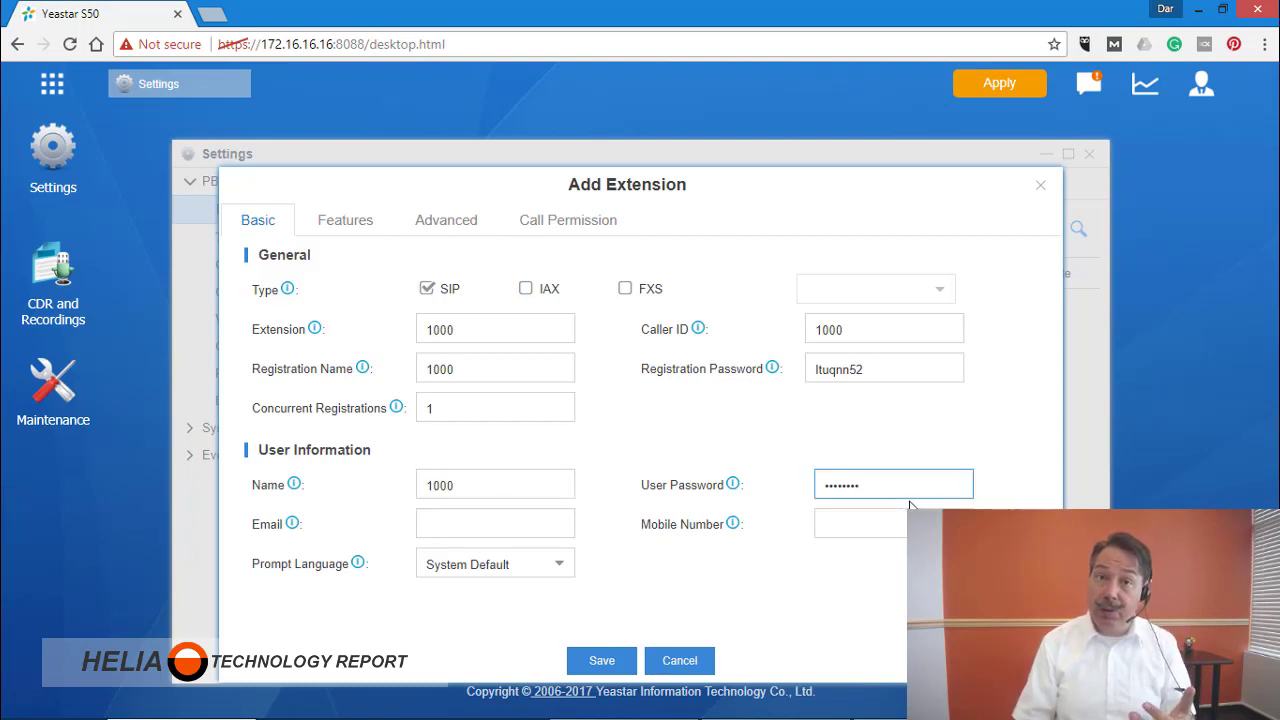
pyautogui.click(472, 526)
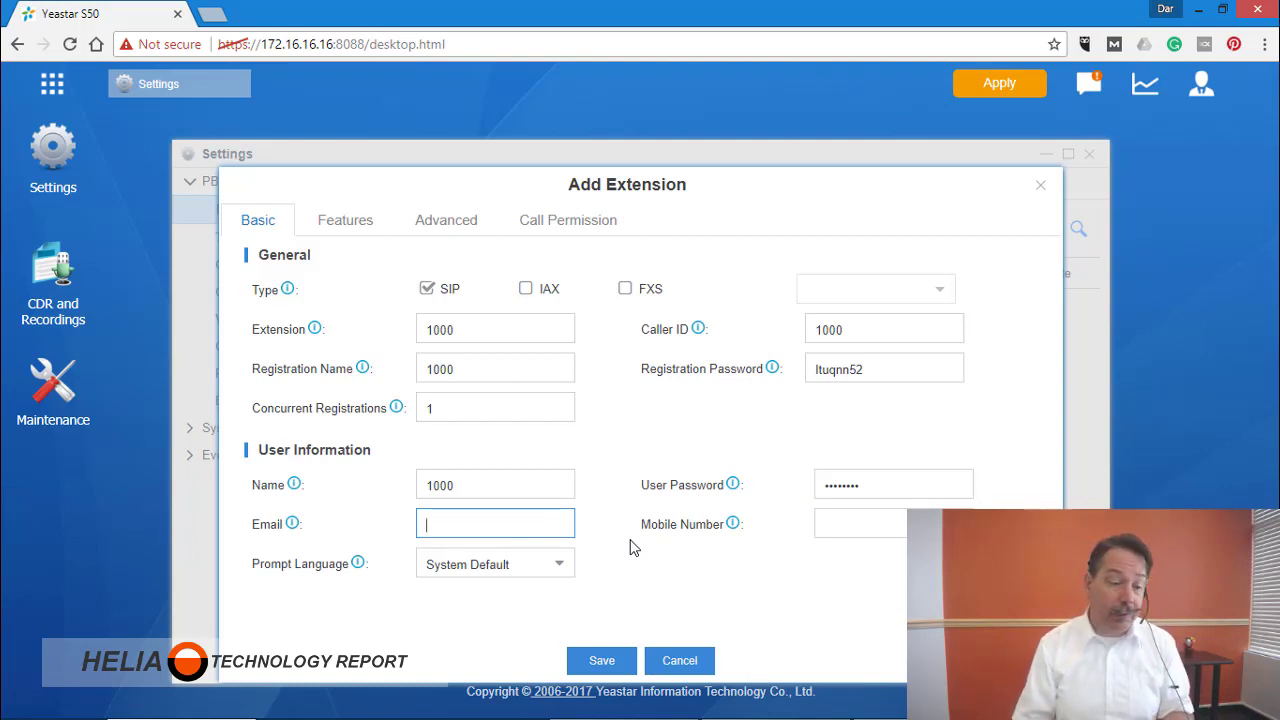
pyautogui.click(896, 531)
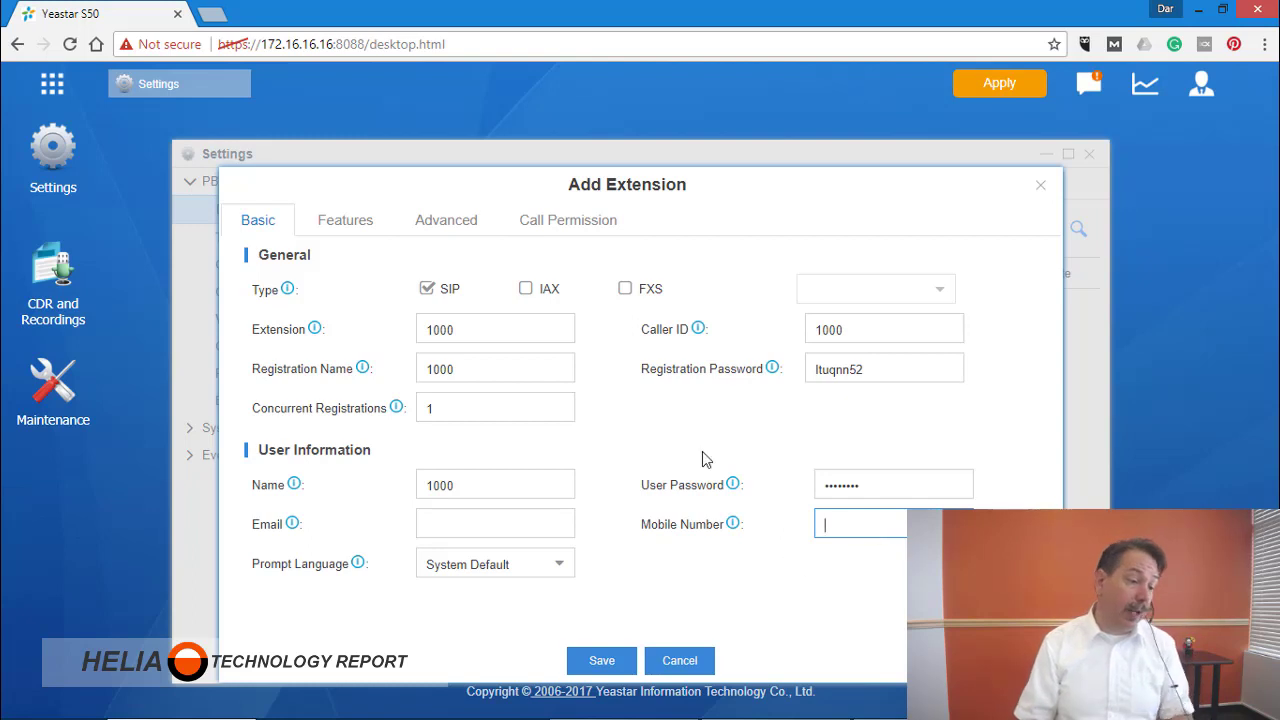
pyautogui.click(402, 259)
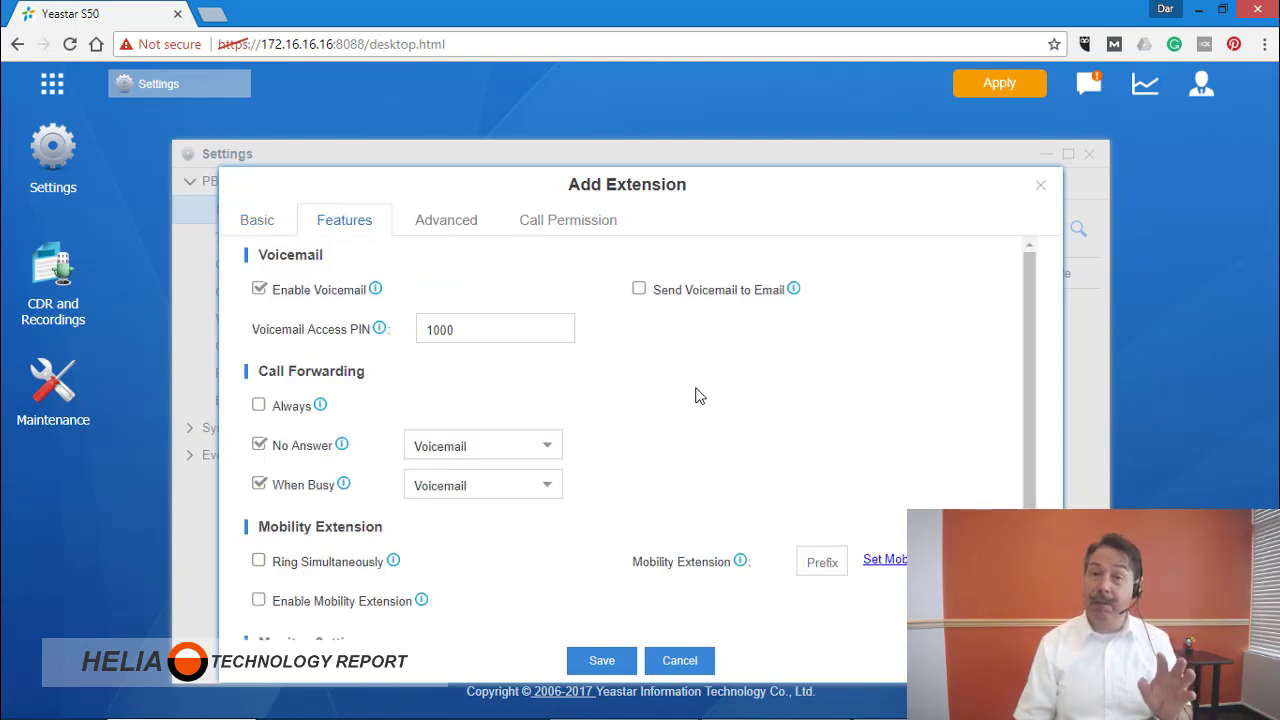
# Check the Advanced and Call Permission settings, then save extension 1000.
pyautogui.click(446, 220)
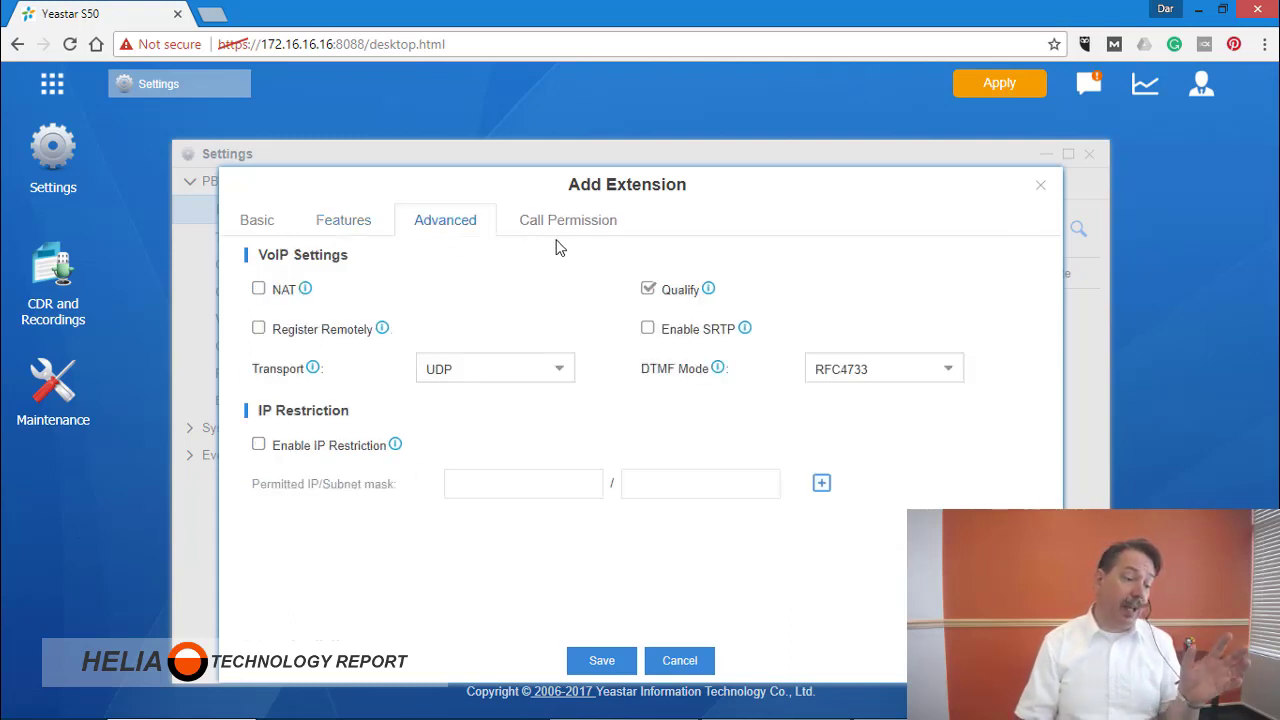
pyautogui.click(568, 234)
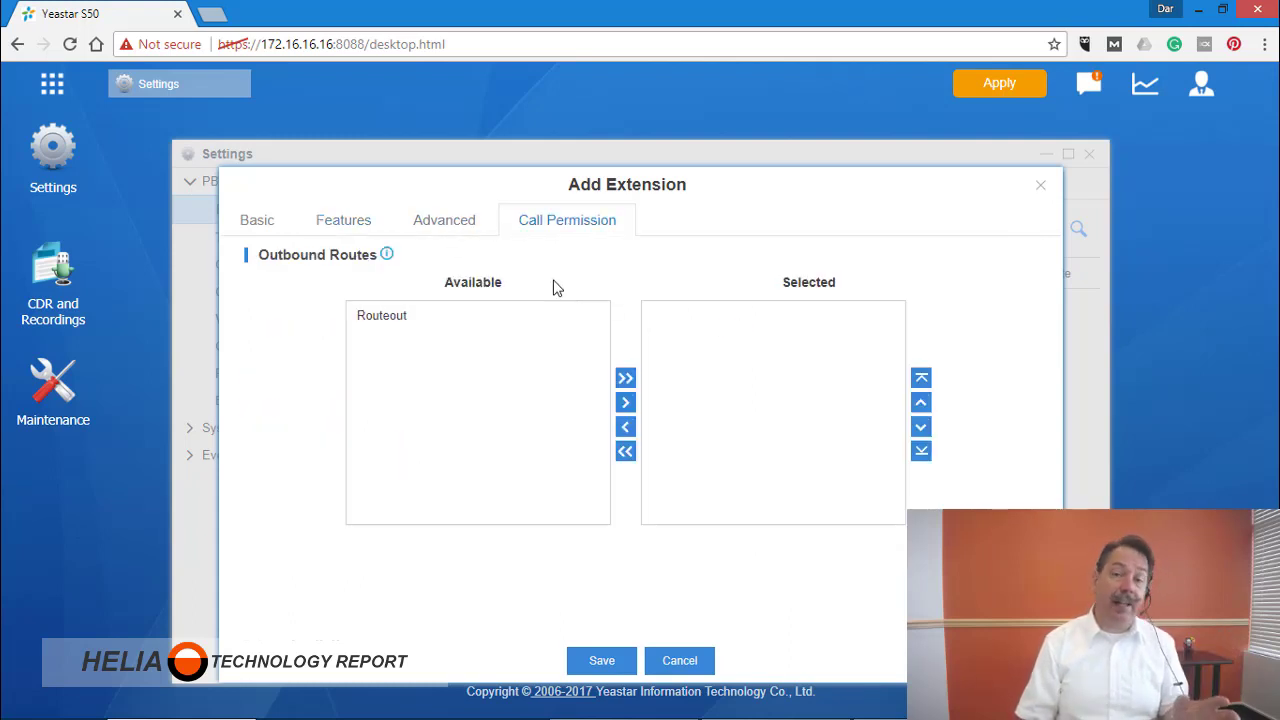
pyautogui.click(603, 662)
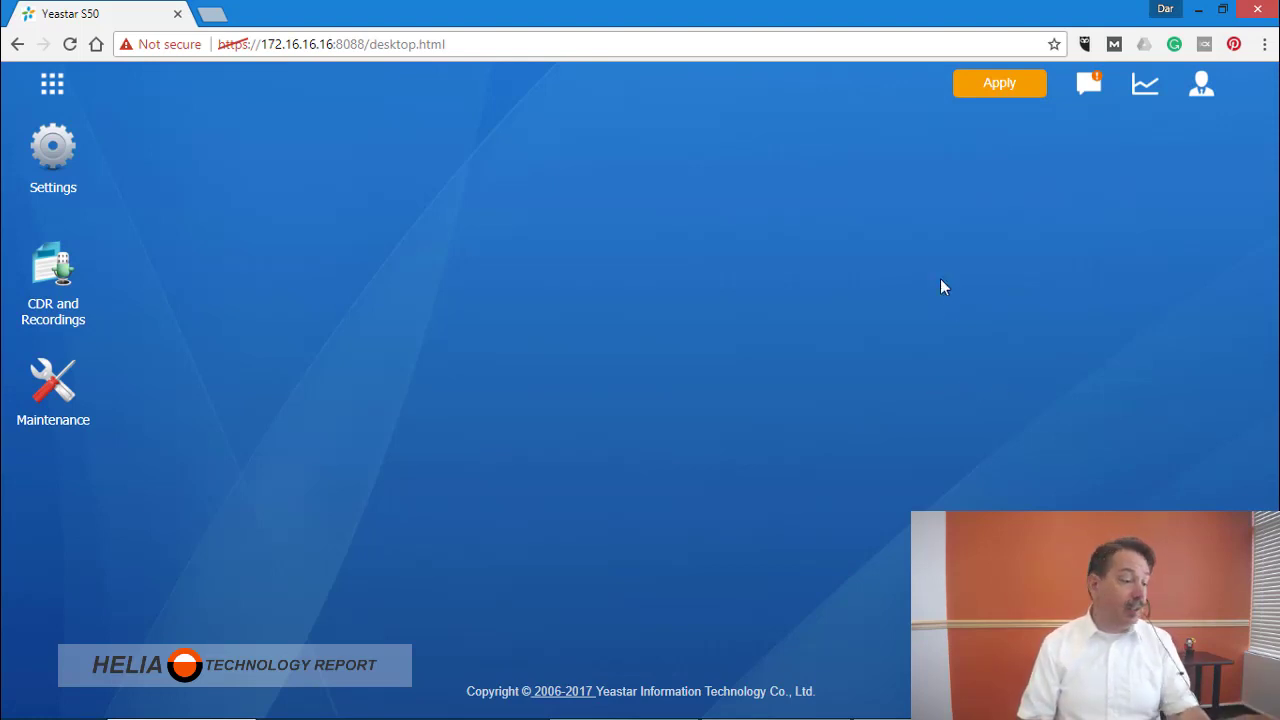
# Set up a bulk add of 6 extensions with random registration passwords.
pyautogui.click(52, 157)
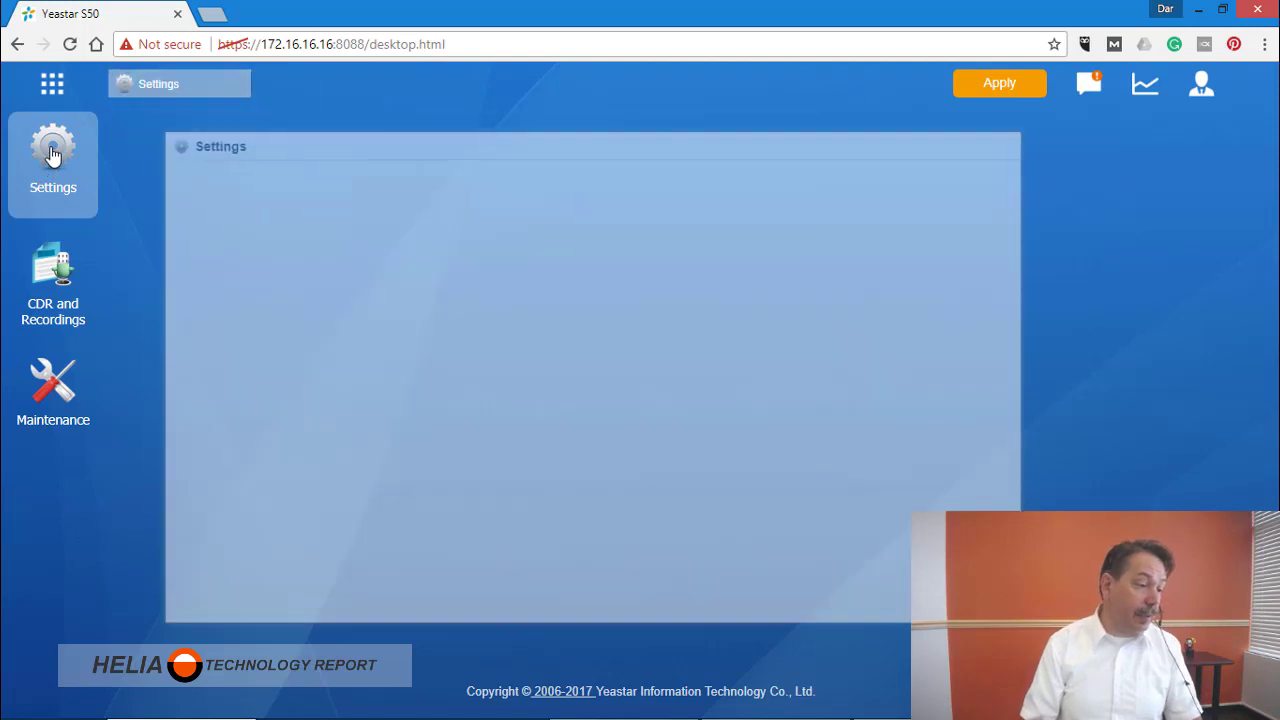
pyautogui.click(250, 244)
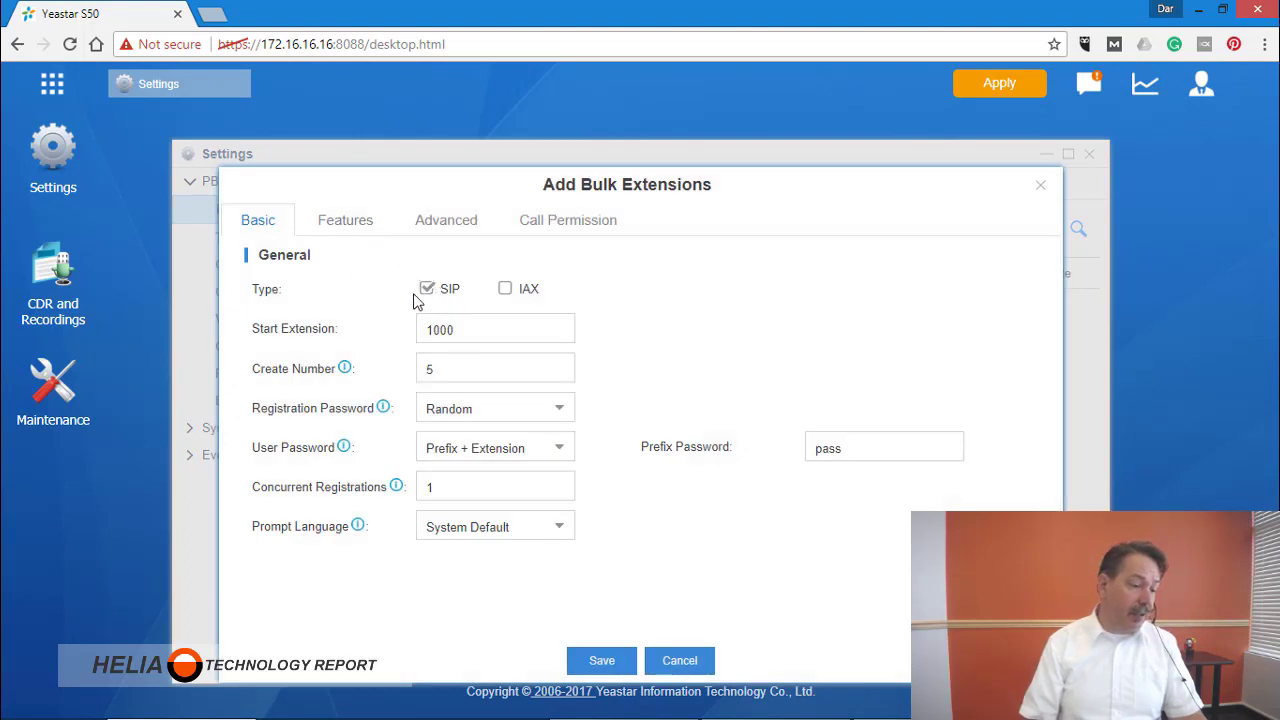
pyautogui.moveTo(458, 366); pyautogui.dragTo(404, 368)
pyautogui.write('6')
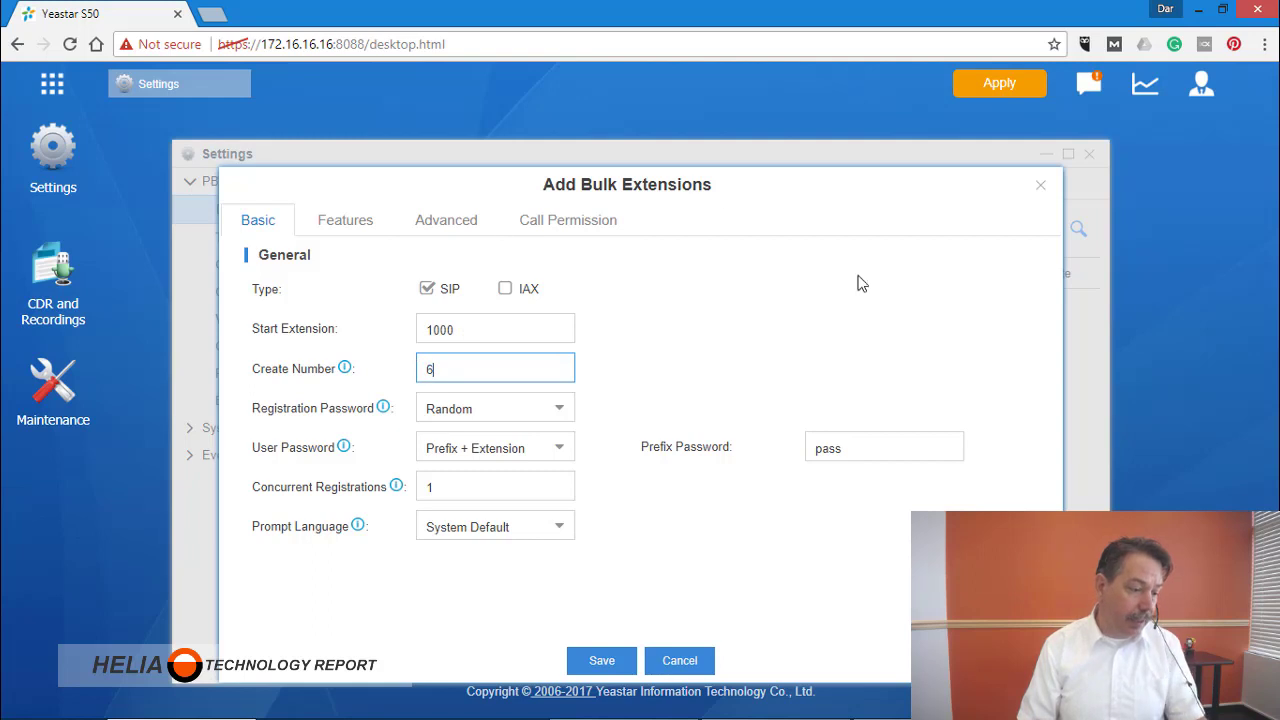
pyautogui.click(553, 408)
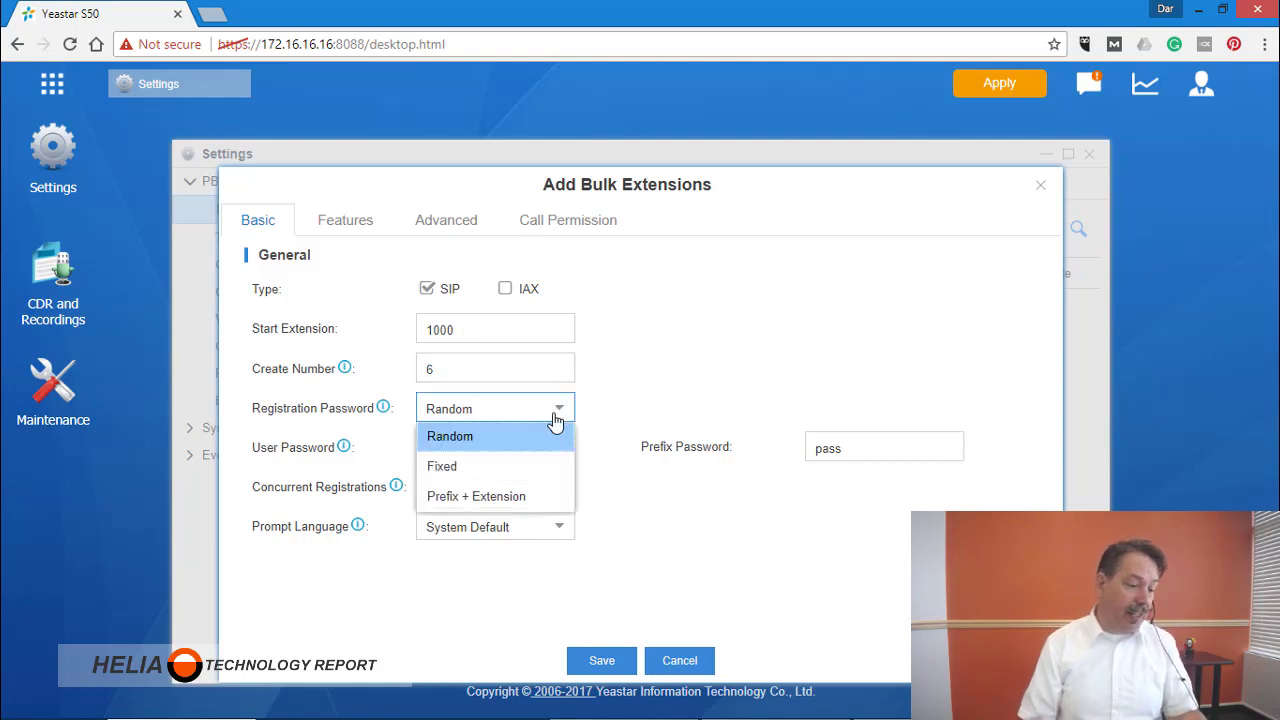
pyautogui.click(557, 418)
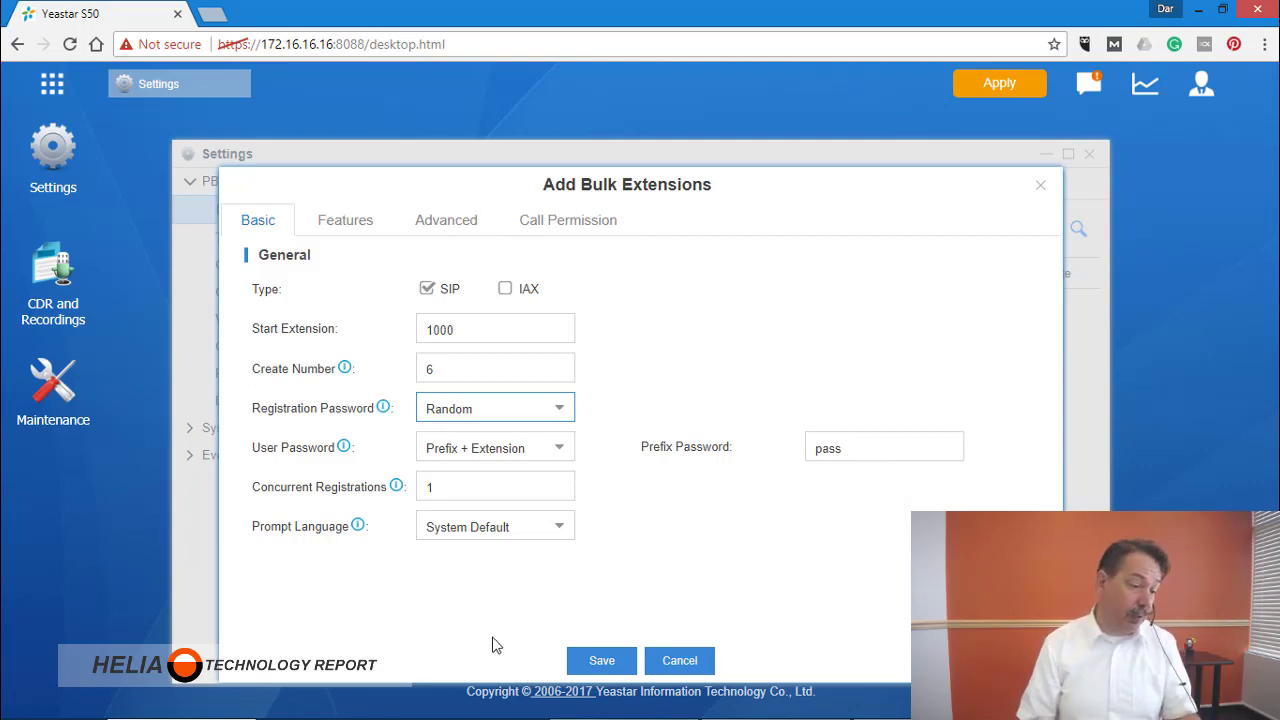
# Review the bulk Features, Advanced and Call Permission settings, then return to the Basic settings.
pyautogui.click(345, 219)
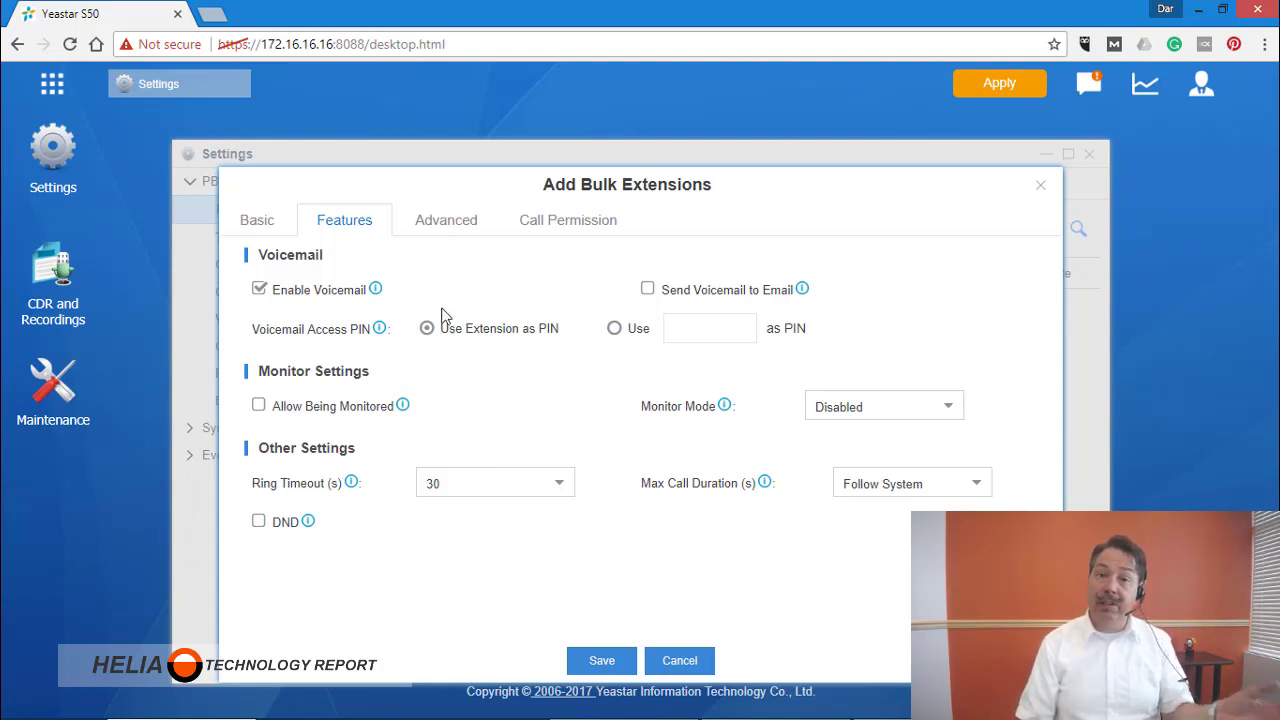
pyautogui.click(442, 228)
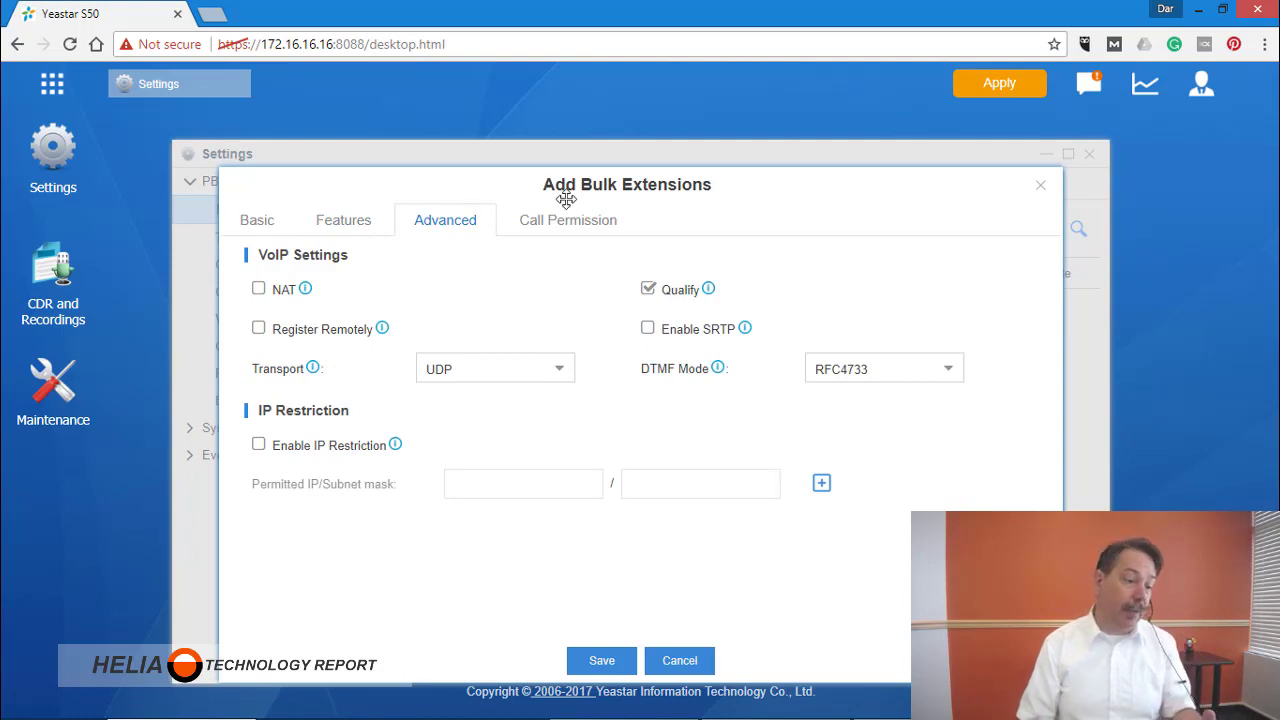
pyautogui.click(582, 232)
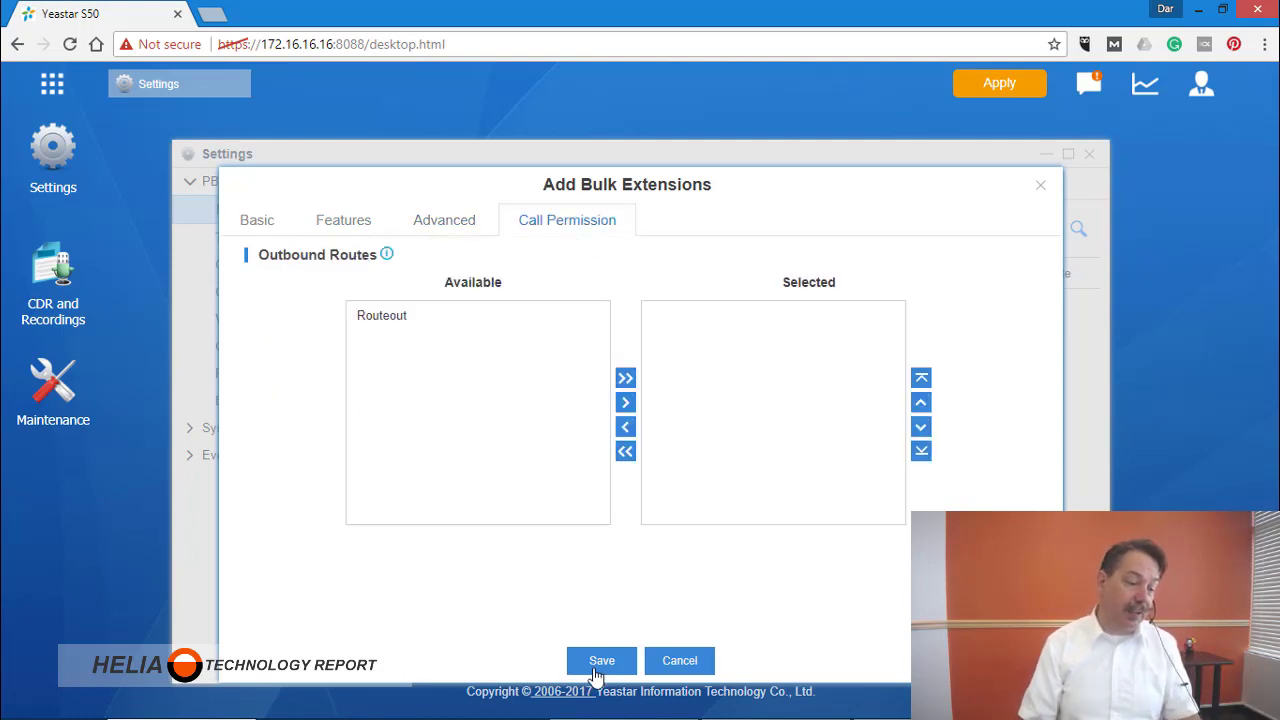
pyautogui.click(265, 233)
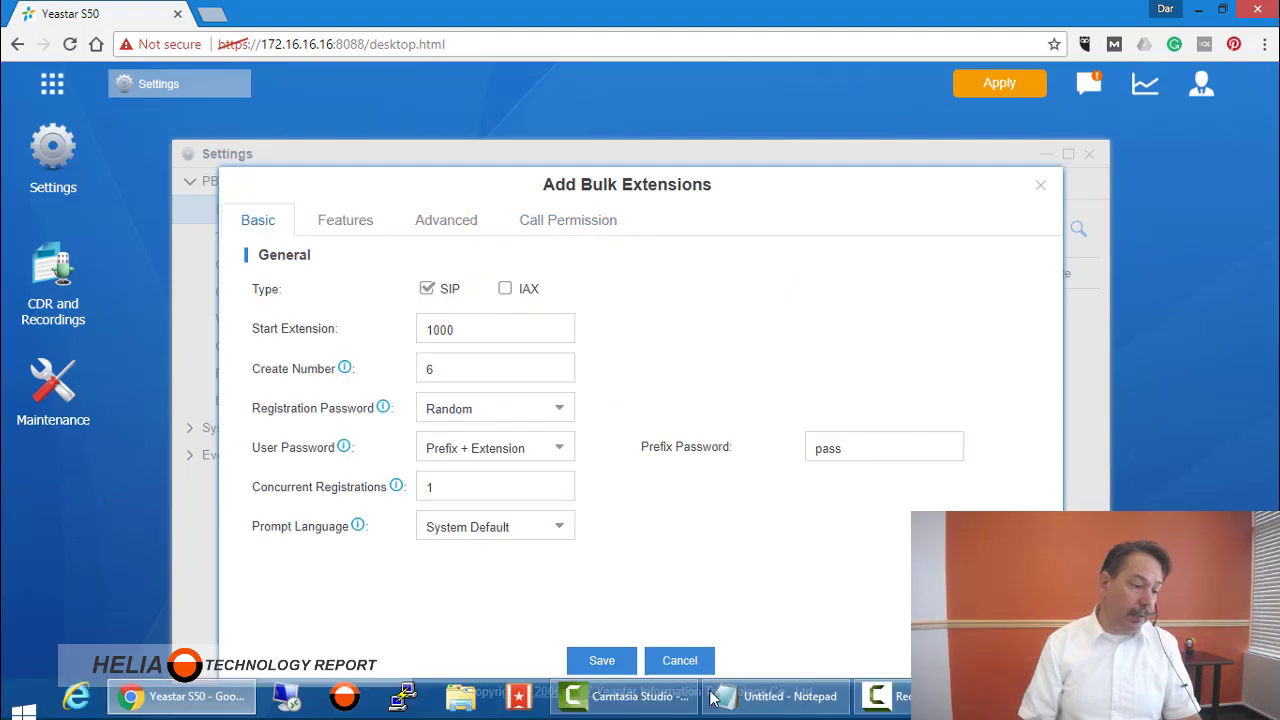
# Save the bulk add to create extensions 1000 through 1005.
pyautogui.press('Return')
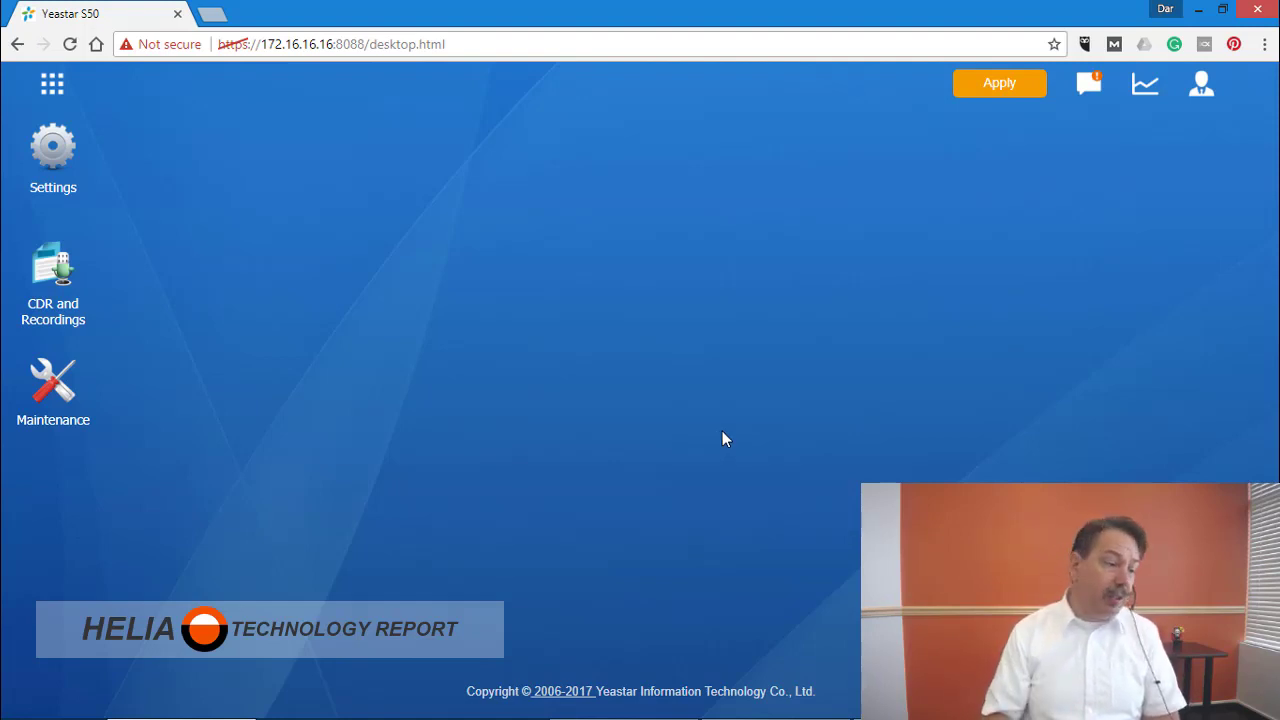
# Select extension 1000 in the Extensions list and export it as a CSV file.
pyautogui.click(55, 165)
pyautogui.click(248, 252)
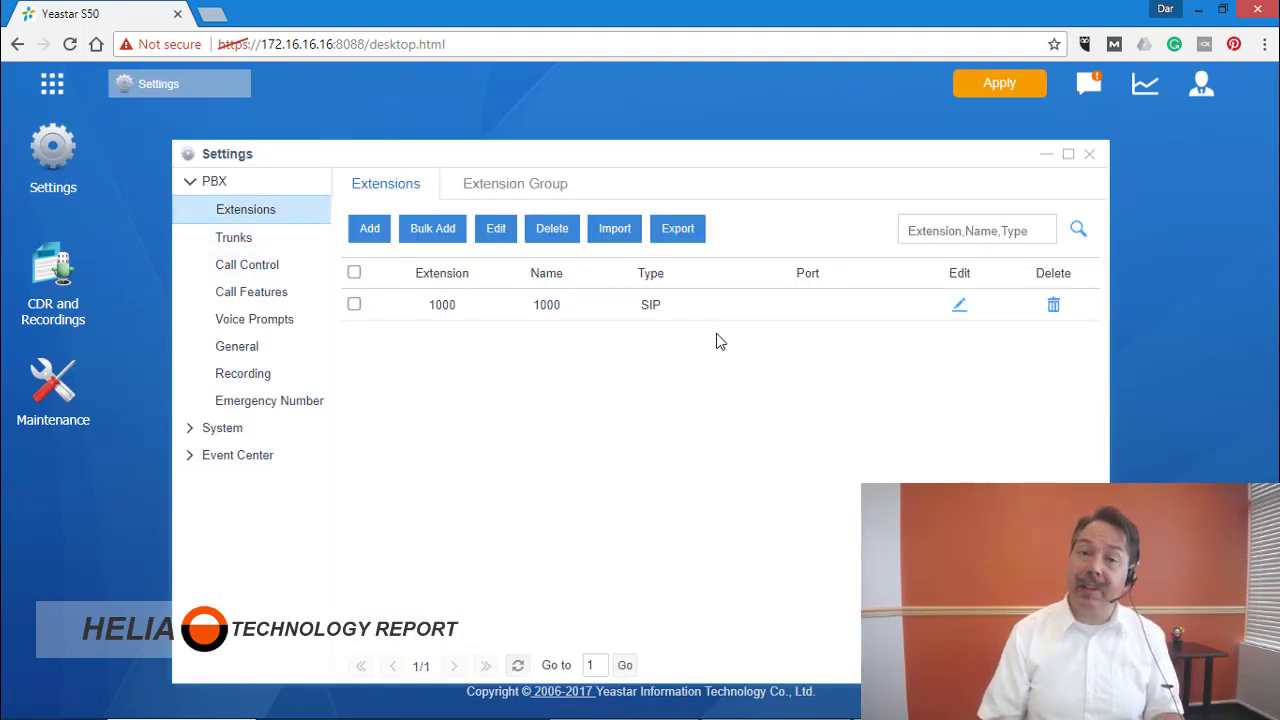
pyautogui.click(354, 305)
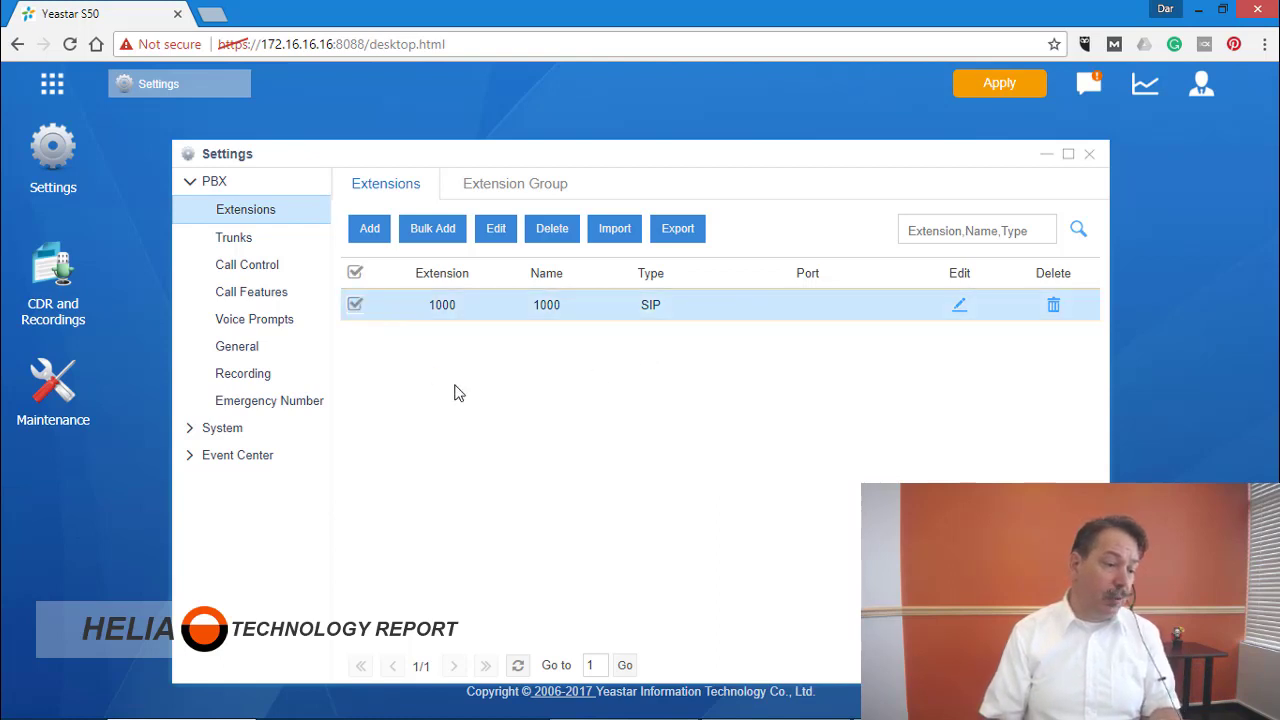
pyautogui.click(678, 229)
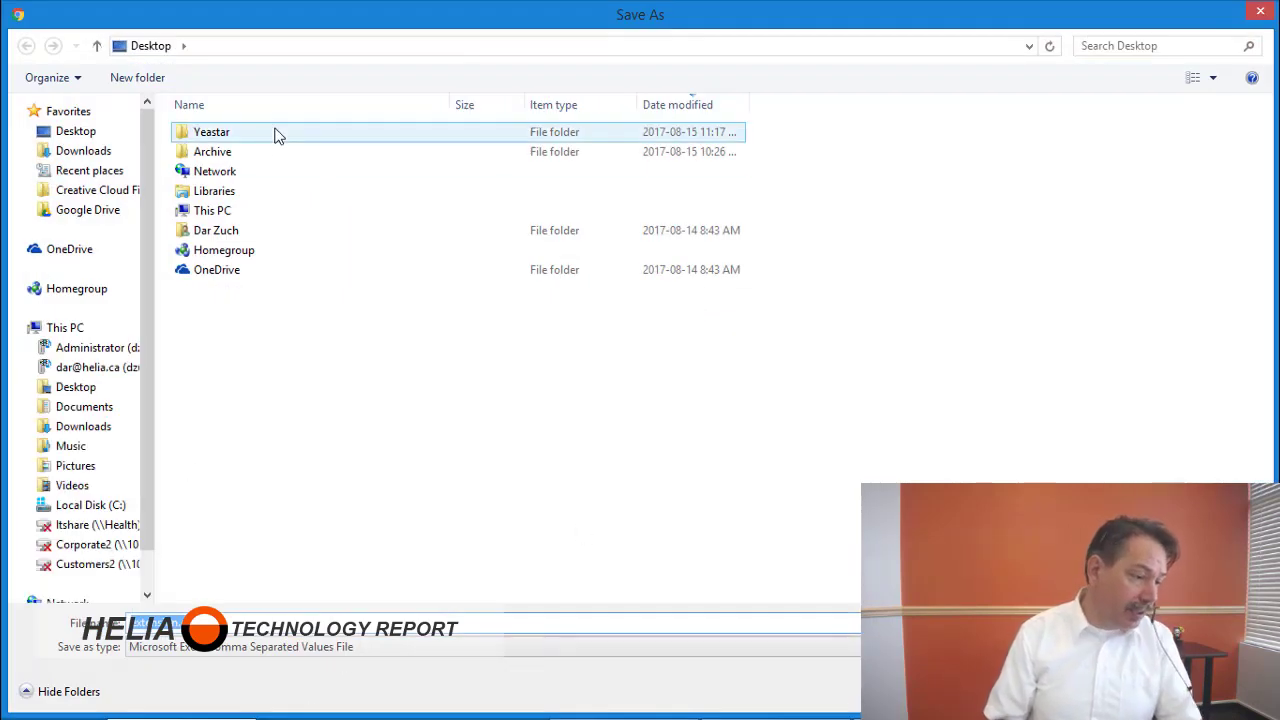
# Save extension.csv into the Yeastar folder and open it in Excel.
pyautogui.doubleClick(196, 132)
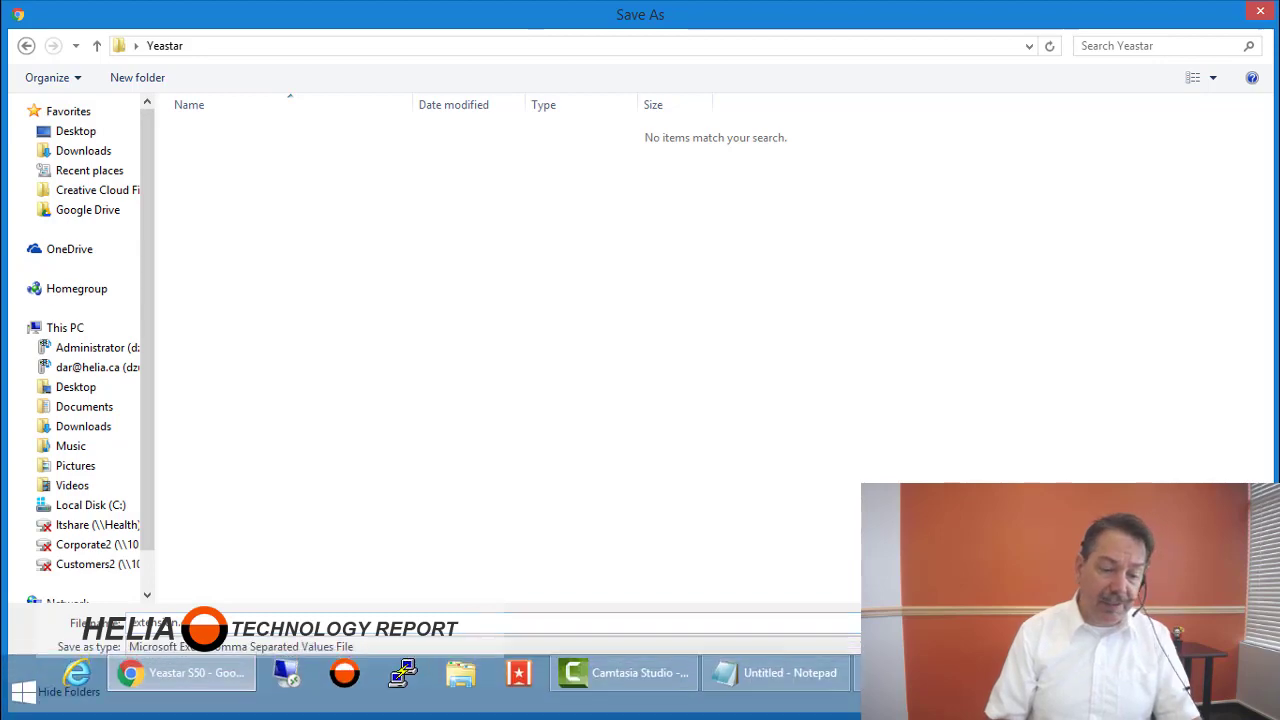
pyautogui.press('Return')
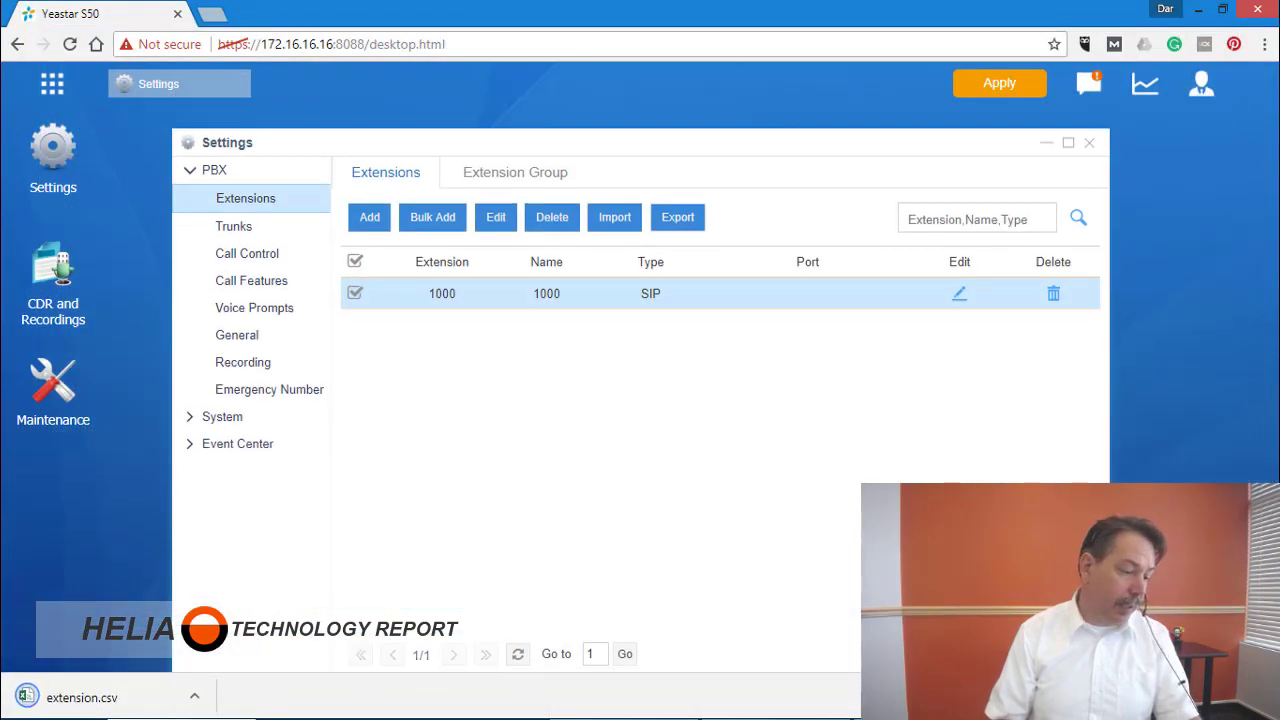
pyautogui.click(110, 698)
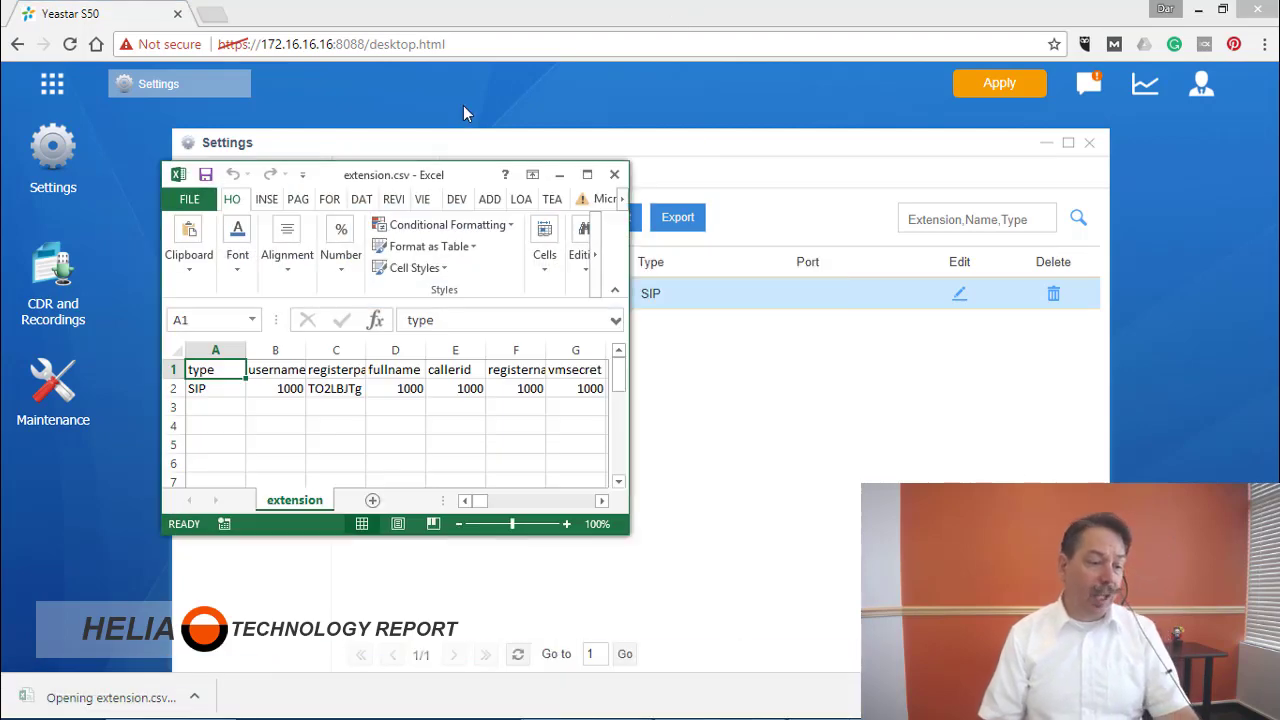
# Maximize Excel, copy row 2 (extension 1000) and paste its values into row 3.
pyautogui.doubleClick(419, 183)
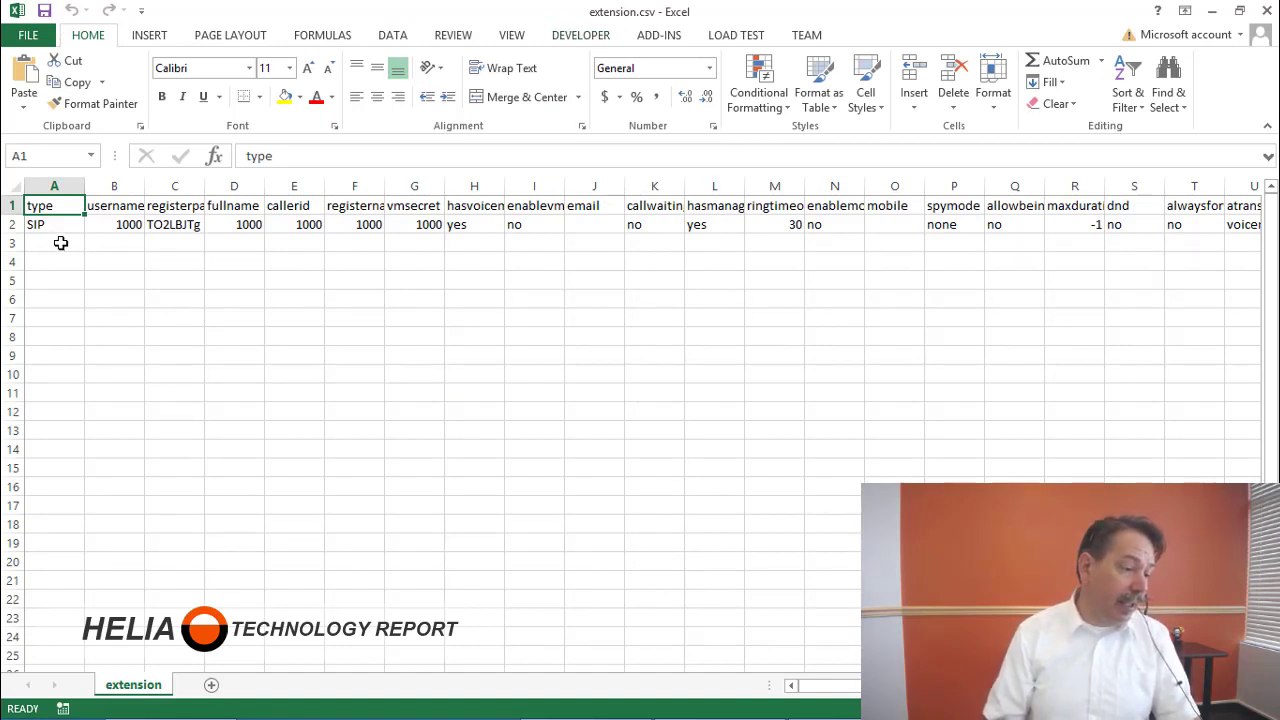
pyautogui.click(12, 224)
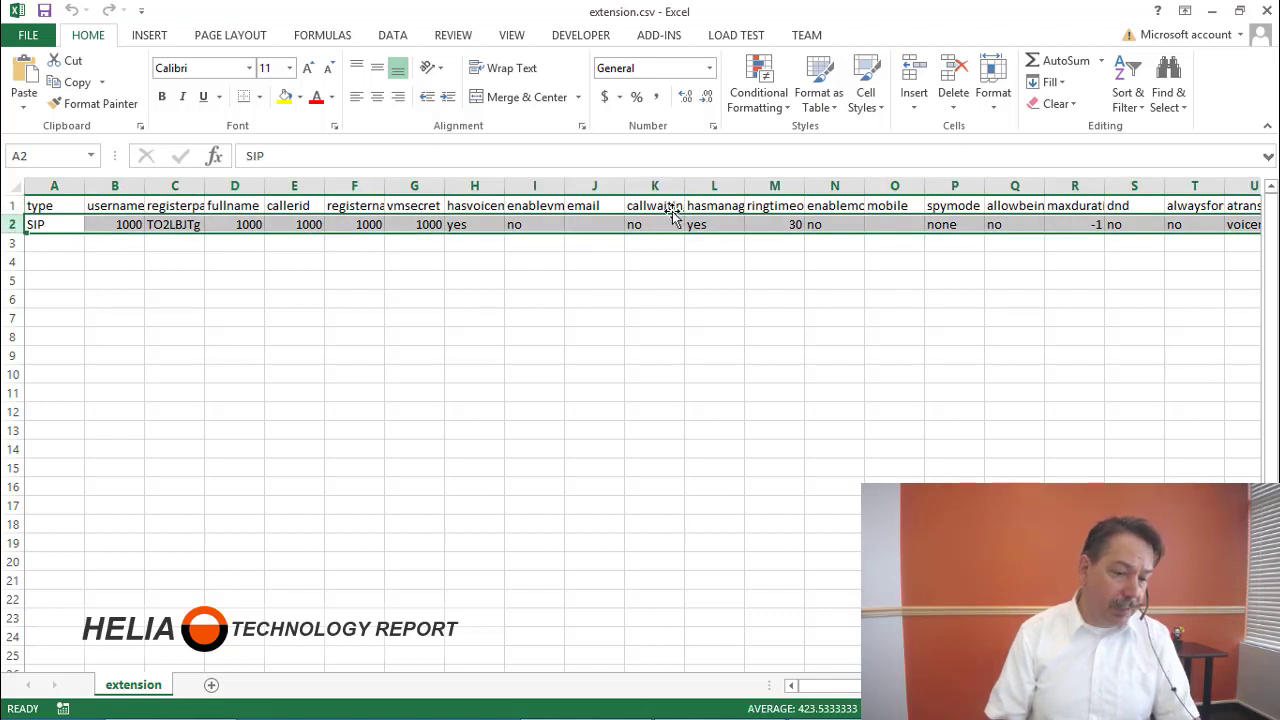
pyautogui.hotkey('ctrl', 'c')
pyautogui.rightClick(60, 228)
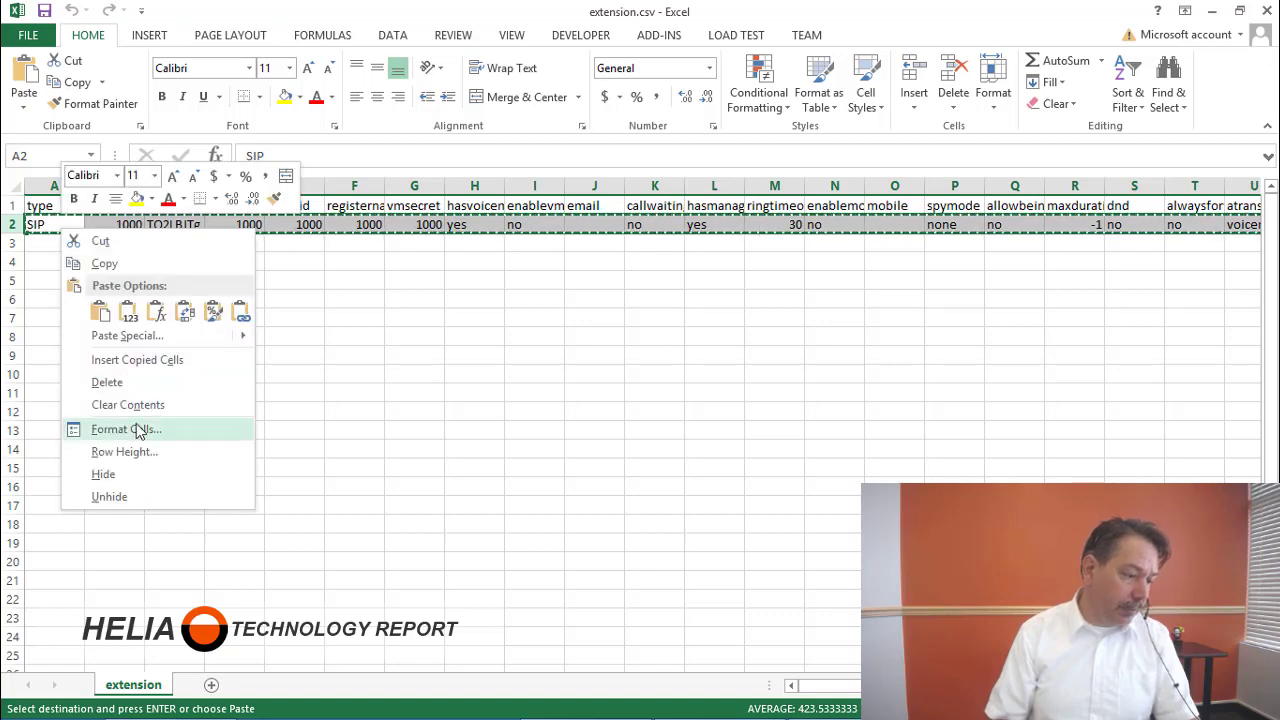
pyautogui.click(147, 262)
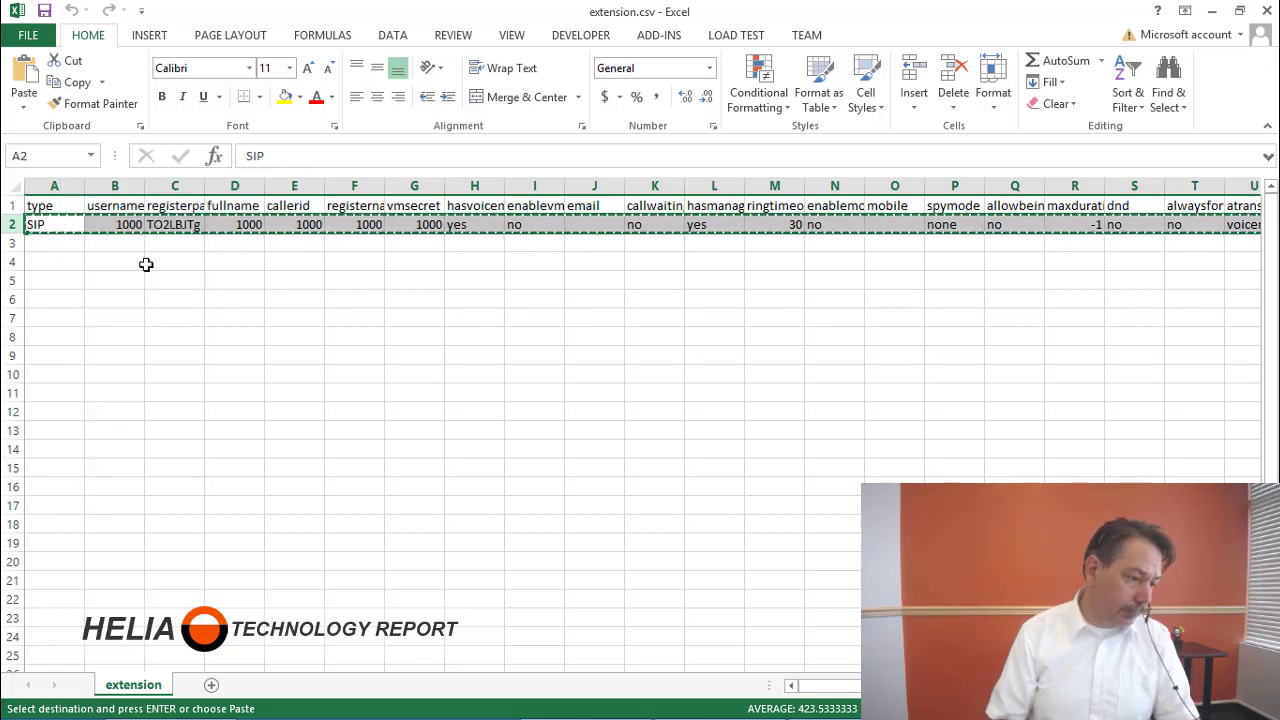
pyautogui.click(64, 246)
pyautogui.rightClick(66, 249)
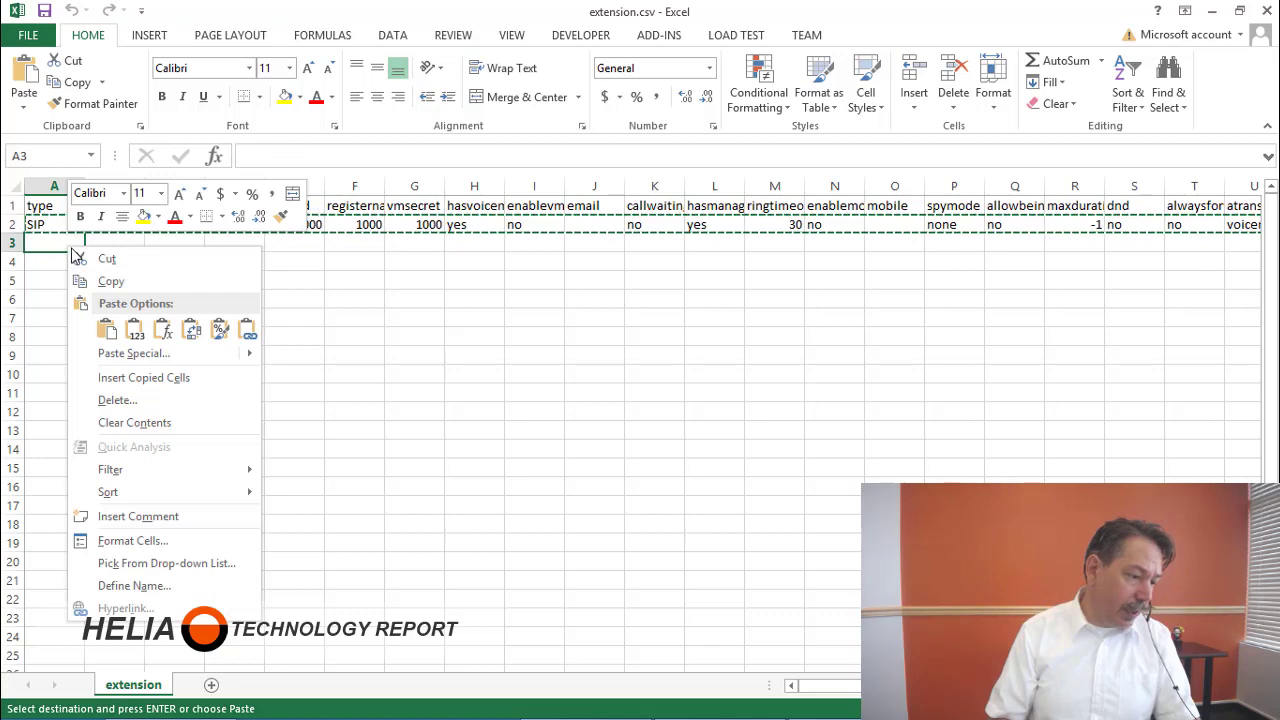
pyautogui.click(134, 329)
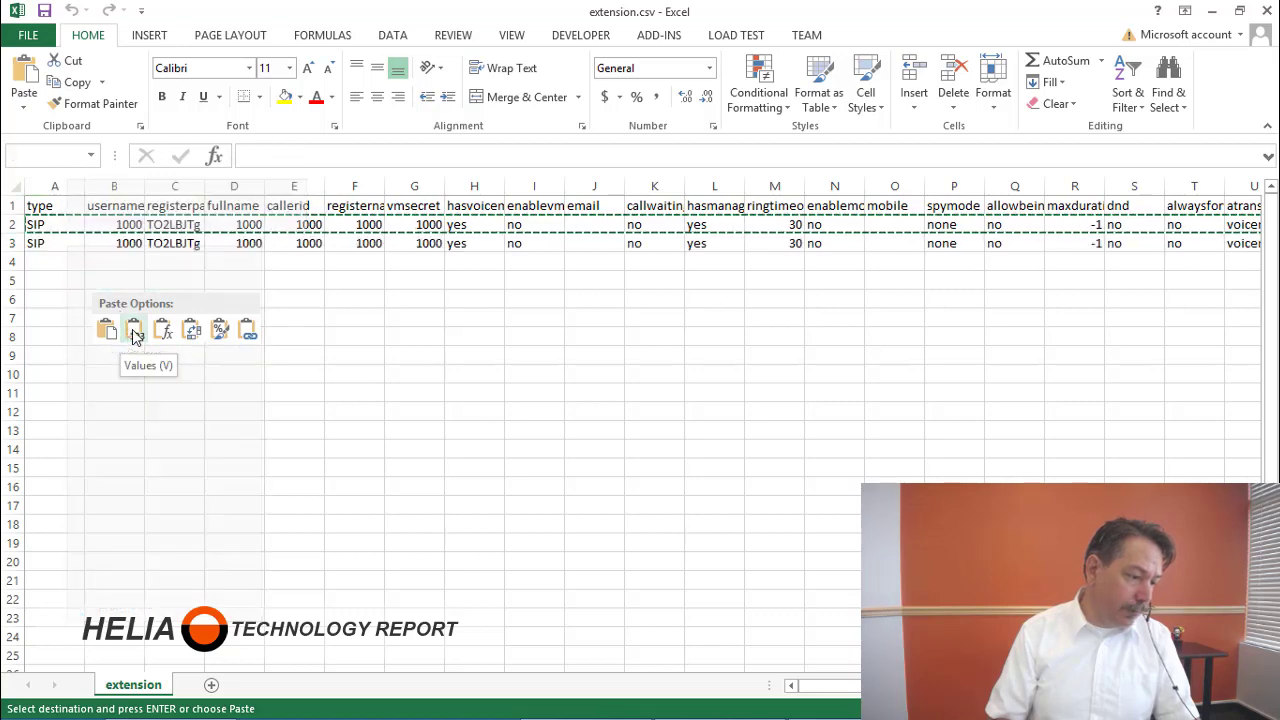
# Paste further copies of extension 1000's row into rows 4 through 10.
pyautogui.click(98, 279)
pyautogui.press('ctrl')
pyautogui.press('Escape')
pyautogui.press('Left')
pyautogui.press('Up')
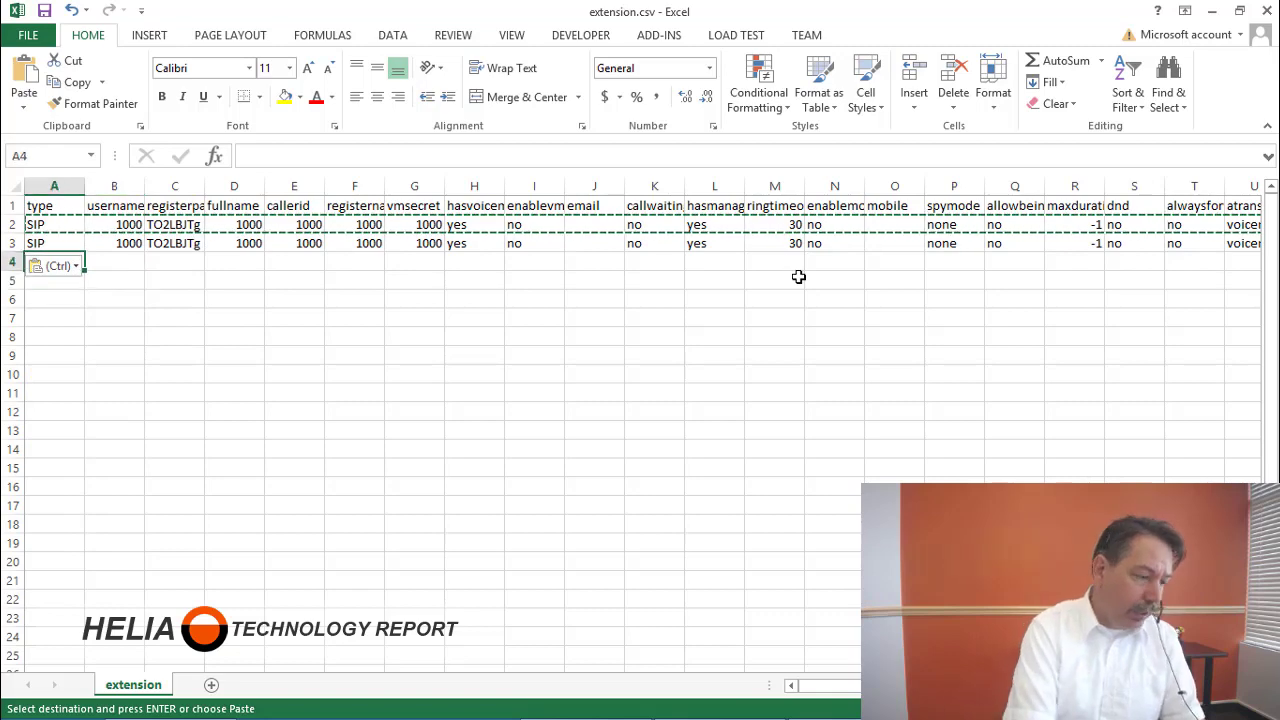
pyautogui.hotkey('ctrl', 'v')
pyautogui.press('Down')
pyautogui.hotkey('ctrl', 'v')
pyautogui.press('Down')
pyautogui.hotkey('ctrl', 'v')
pyautogui.press('Down')
pyautogui.hotkey('ctrl', 'v')
pyautogui.press('Down')
pyautogui.hotkey('ctrl', 'v')
pyautogui.press('Down')
pyautogui.hotkey('ctrl', 'v')
pyautogui.press('Down')
pyautogui.hotkey('ctrl', 'v')
pyautogui.press('Up')
pyautogui.press('Up')
pyautogui.press('Up')
pyautogui.press('Up')
pyautogui.press('Up')
pyautogui.press('Up')
pyautogui.press('Up')
# Enter 1001 in B3 and fill the username column from 1000 to 1008 down to row 10.
pyautogui.press('Right')
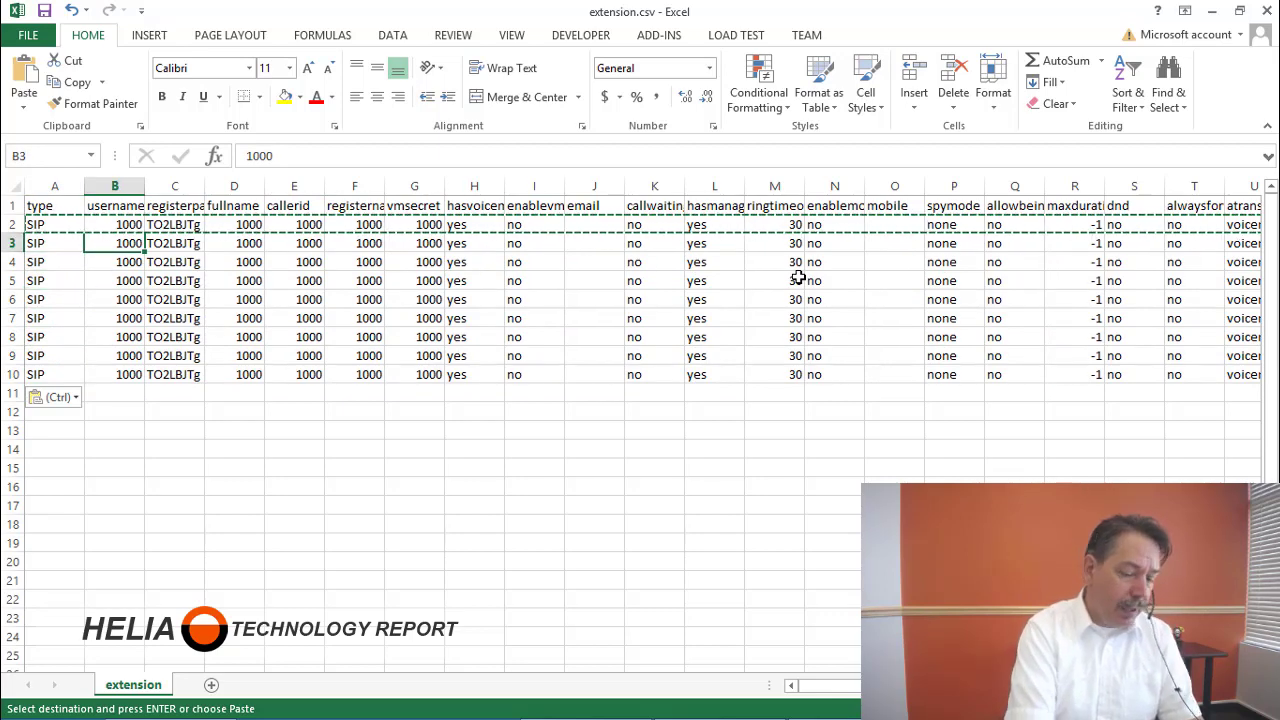
pyautogui.write('1001')
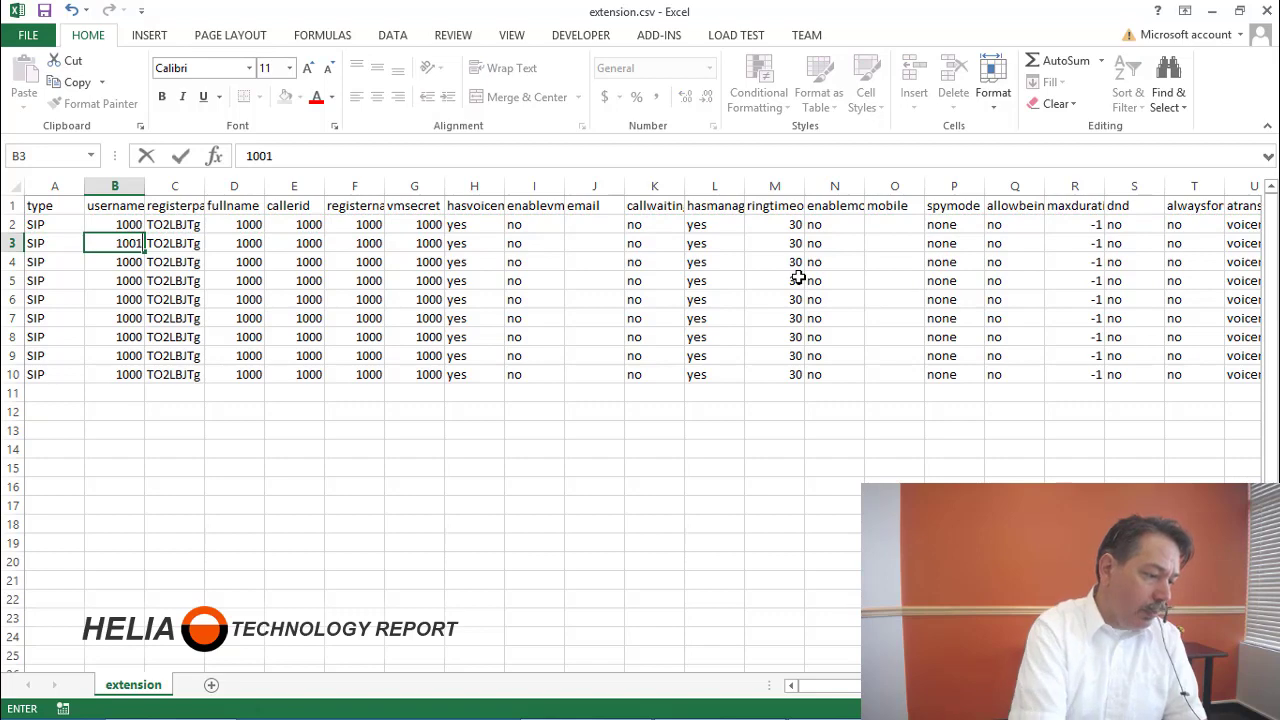
pyautogui.press('Return')
pyautogui.press('Up')
pyautogui.press('Up')
pyautogui.hotkey('shift', 'Down')
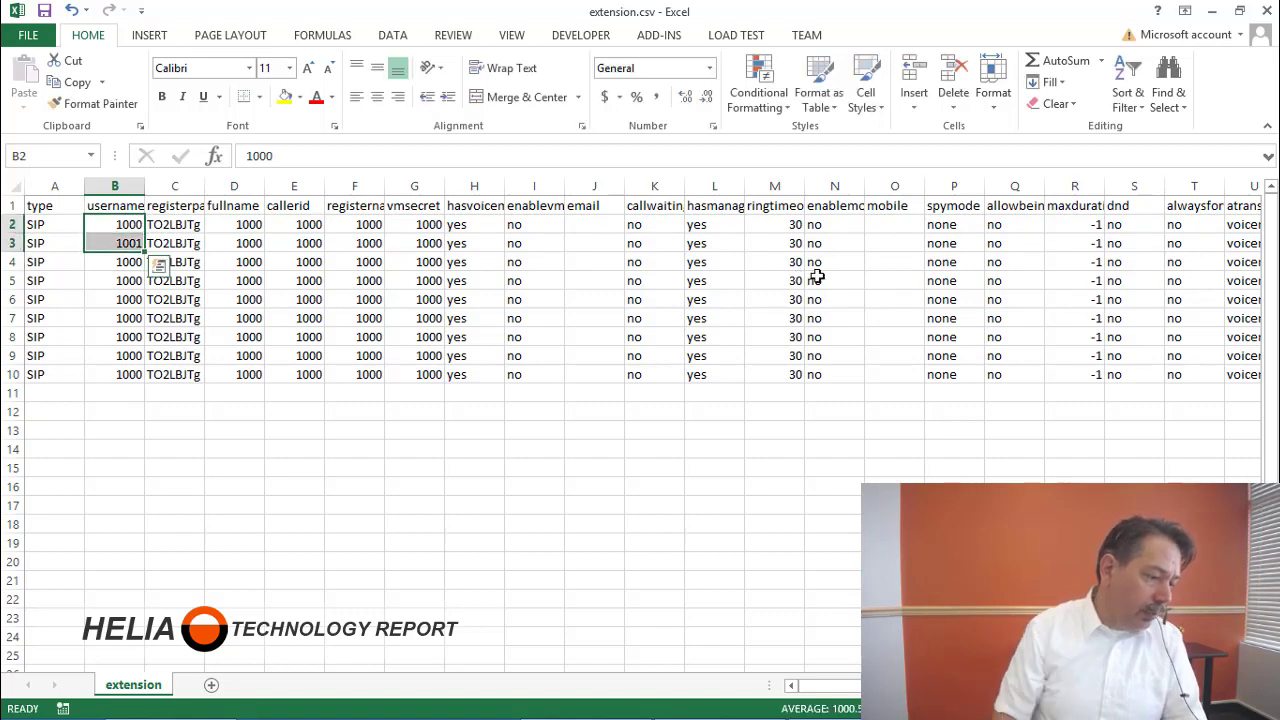
pyautogui.moveTo(146, 253); pyautogui.dragTo(140, 379)
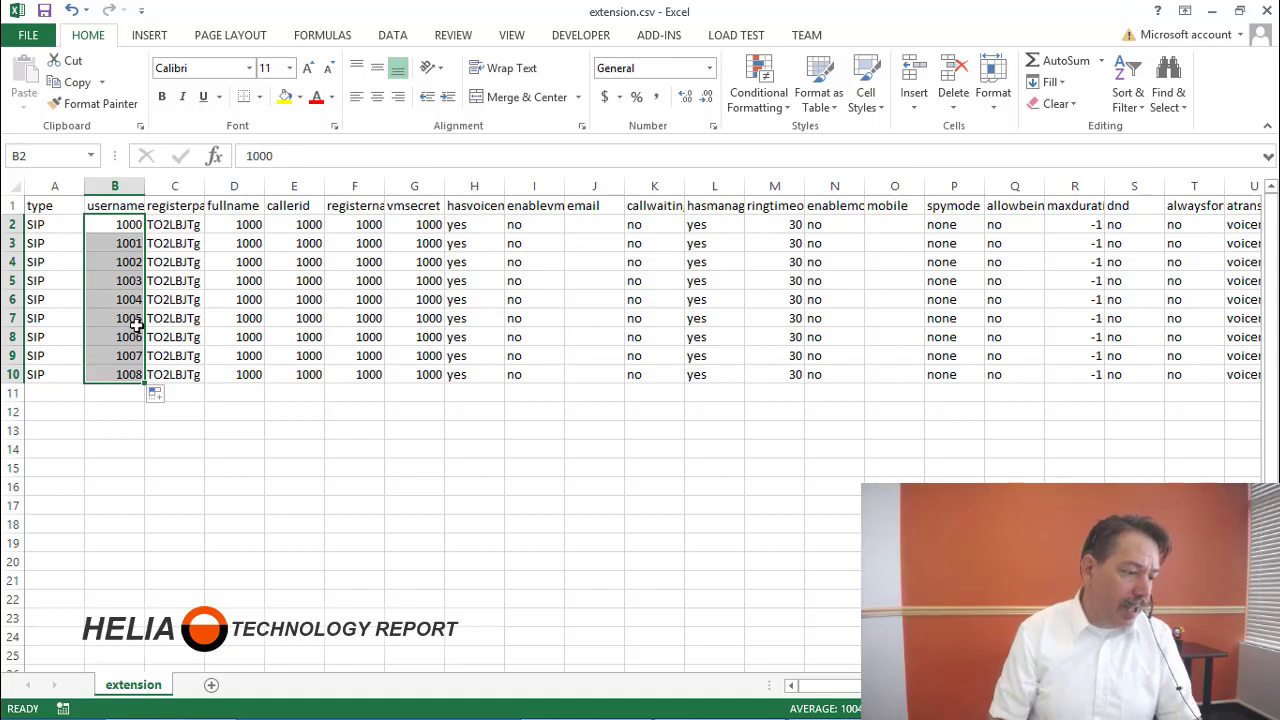
# Paste the 1000–1008 usernames into the fullname, callerid, registername and vmsecret columns.
pyautogui.hotkey('ctrl', 'c')
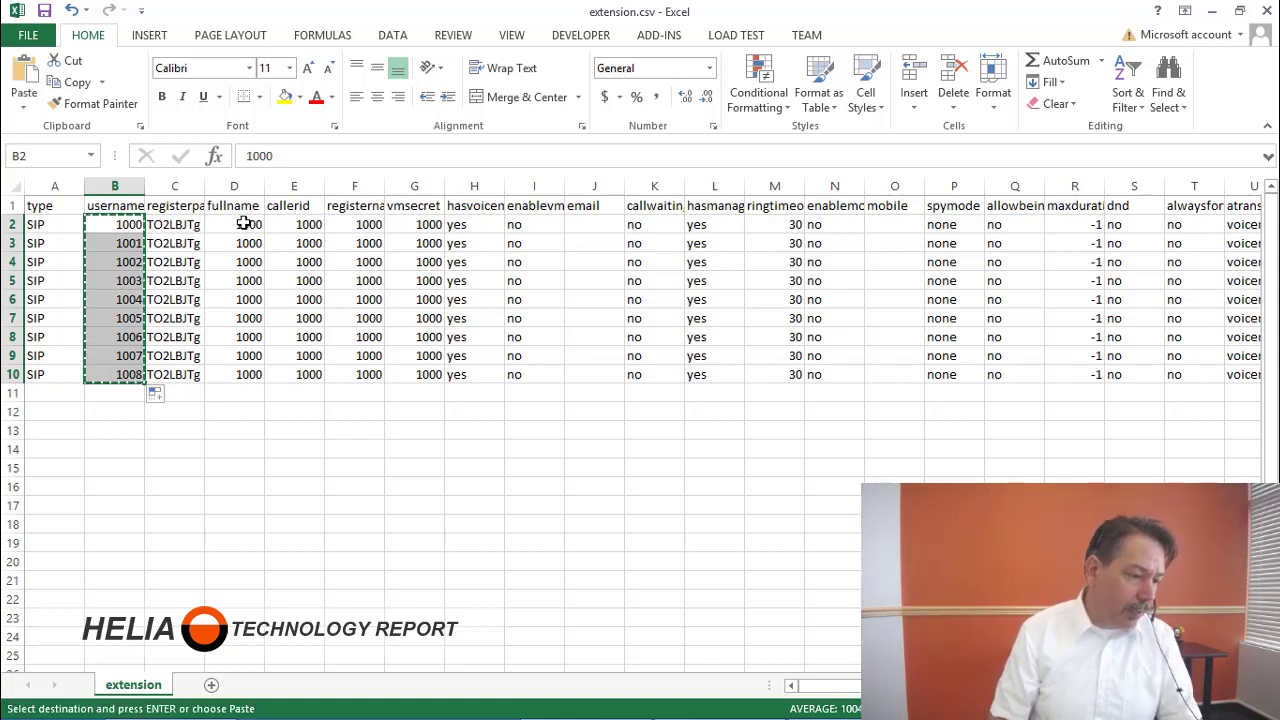
pyautogui.click(249, 224)
pyautogui.hotkey('ctrl', 'v')
pyautogui.click(306, 224)
pyautogui.hotkey('ctrl', 'v')
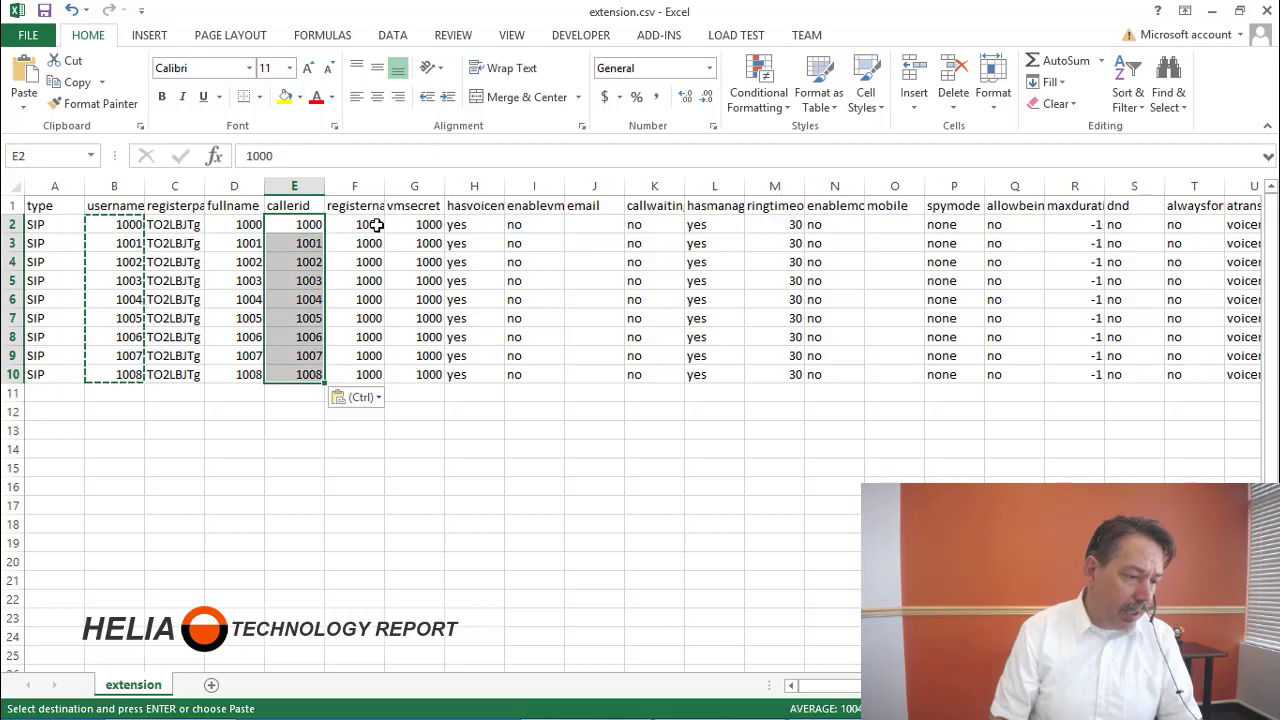
pyautogui.click(371, 224)
pyautogui.hotkey('ctrl', 'v')
pyautogui.click(414, 224)
pyautogui.hotkey('ctrl', 'v')
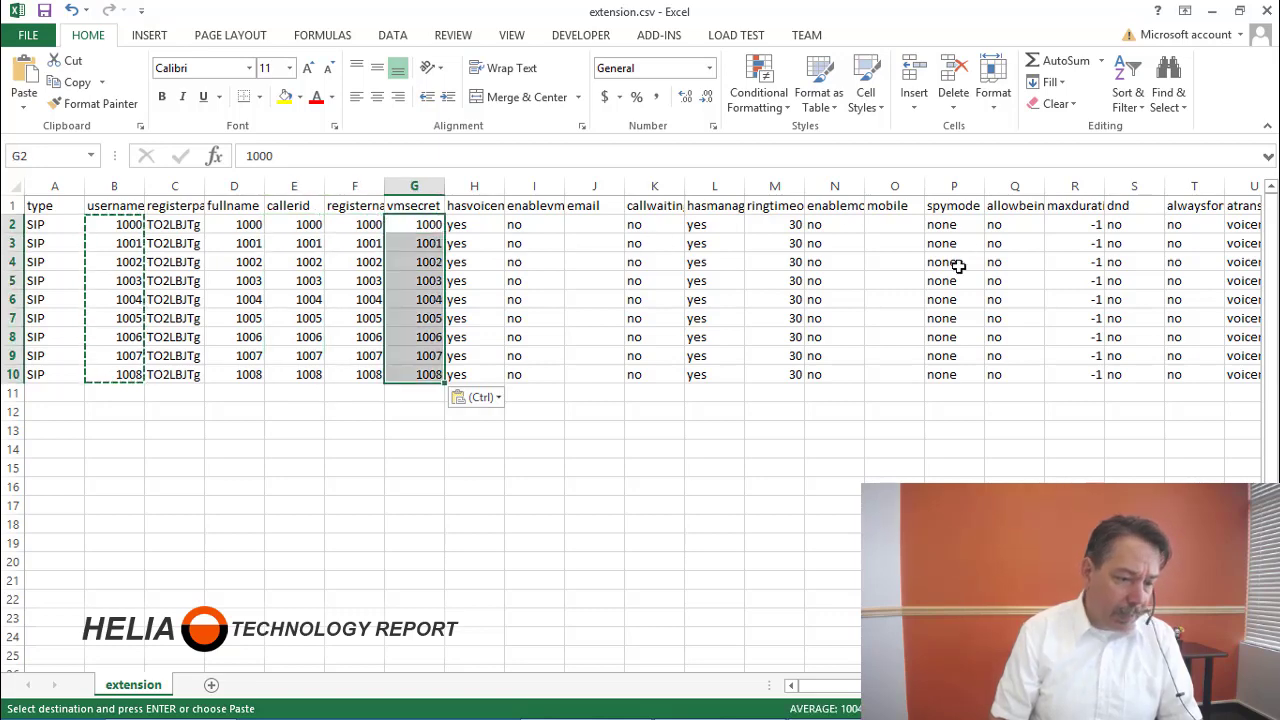
# Autofit column C to show registerpassword and select extension 1001's password cell.
pyautogui.moveTo(830, 685)
pyautogui.mouseDown()
pyautogui.moveTo(992, 685)
pyautogui.moveTo(830, 685)
pyautogui.mouseUp()
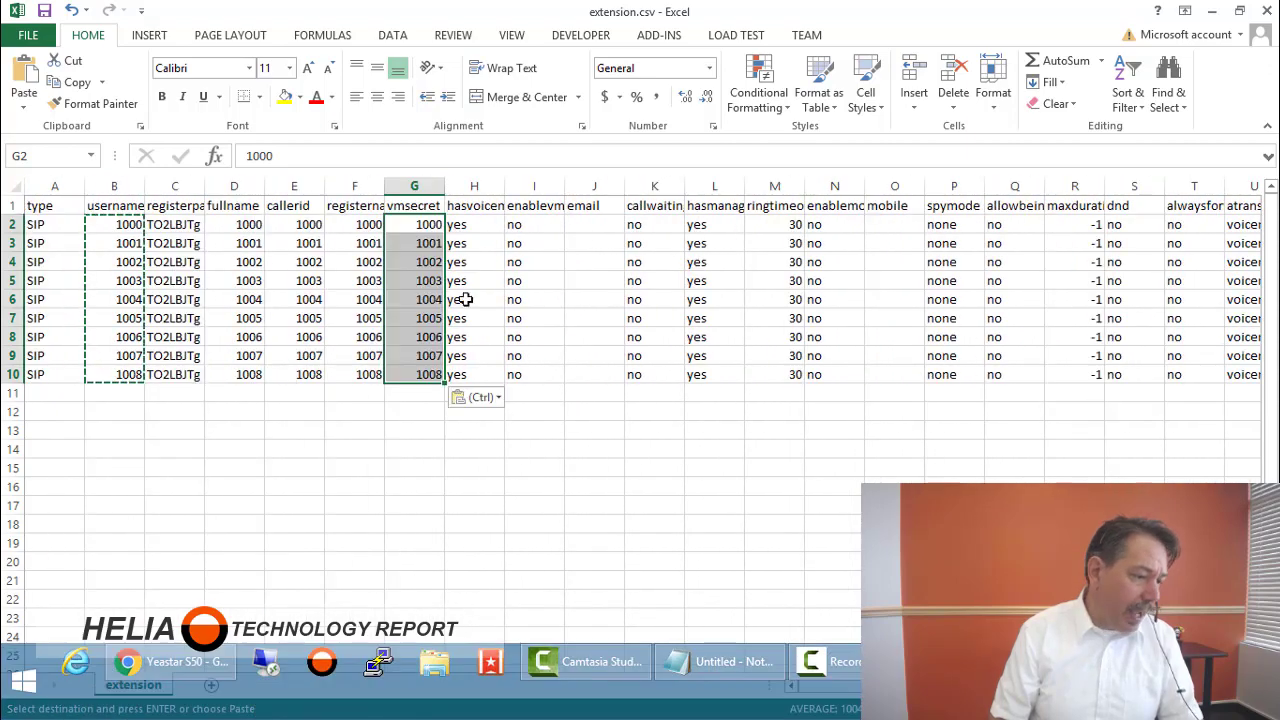
pyautogui.doubleClick(204, 196)
pyautogui.click(208, 244)
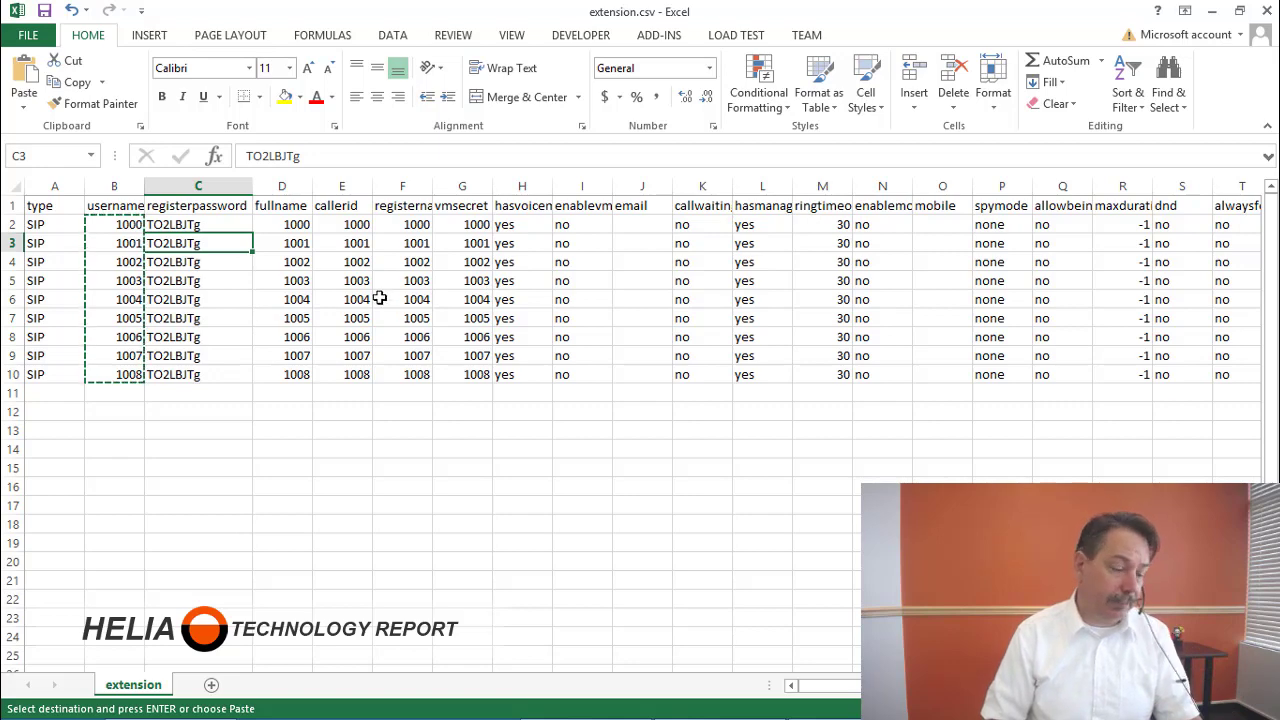
# Copy the RANDBETWEEN/CHAR password formula from Notepad into cell C3, replacing the old password, and widen column C.
pyautogui.hotkey('alt', 'Tab')
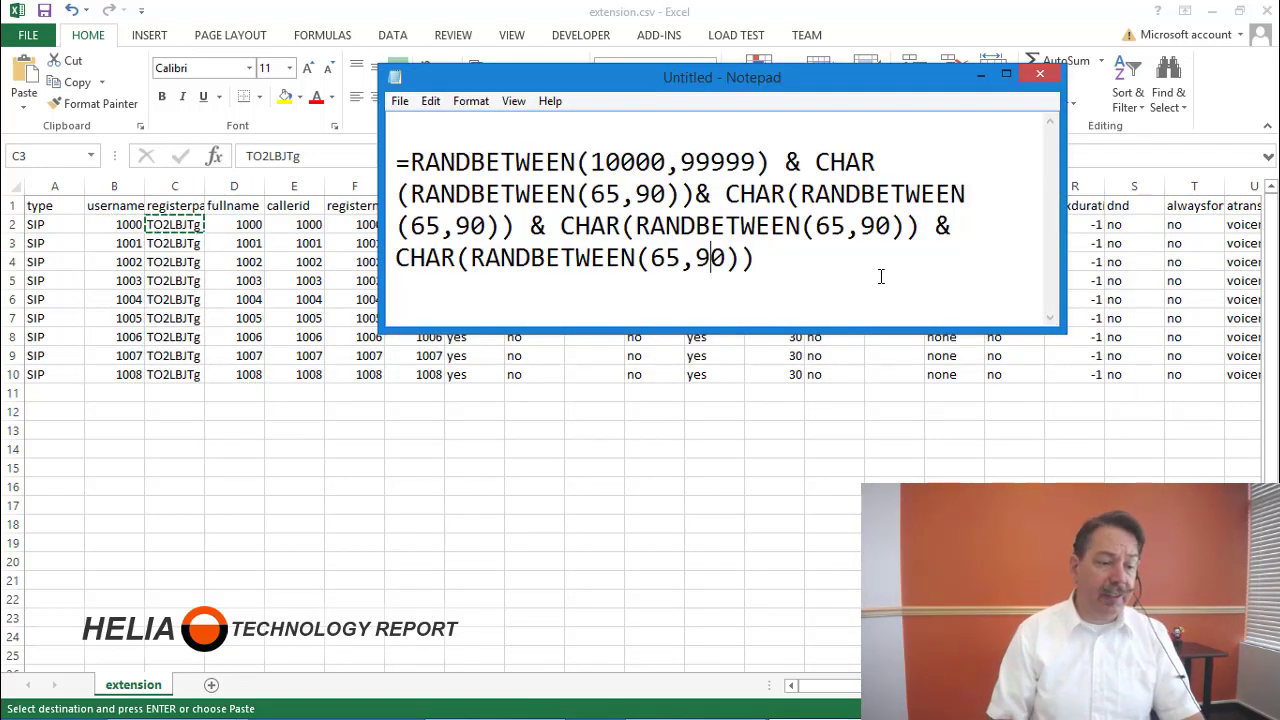
pyautogui.moveTo(778, 272); pyautogui.dragTo(351, 155)
pyautogui.hotkey('ctrl', 'c')
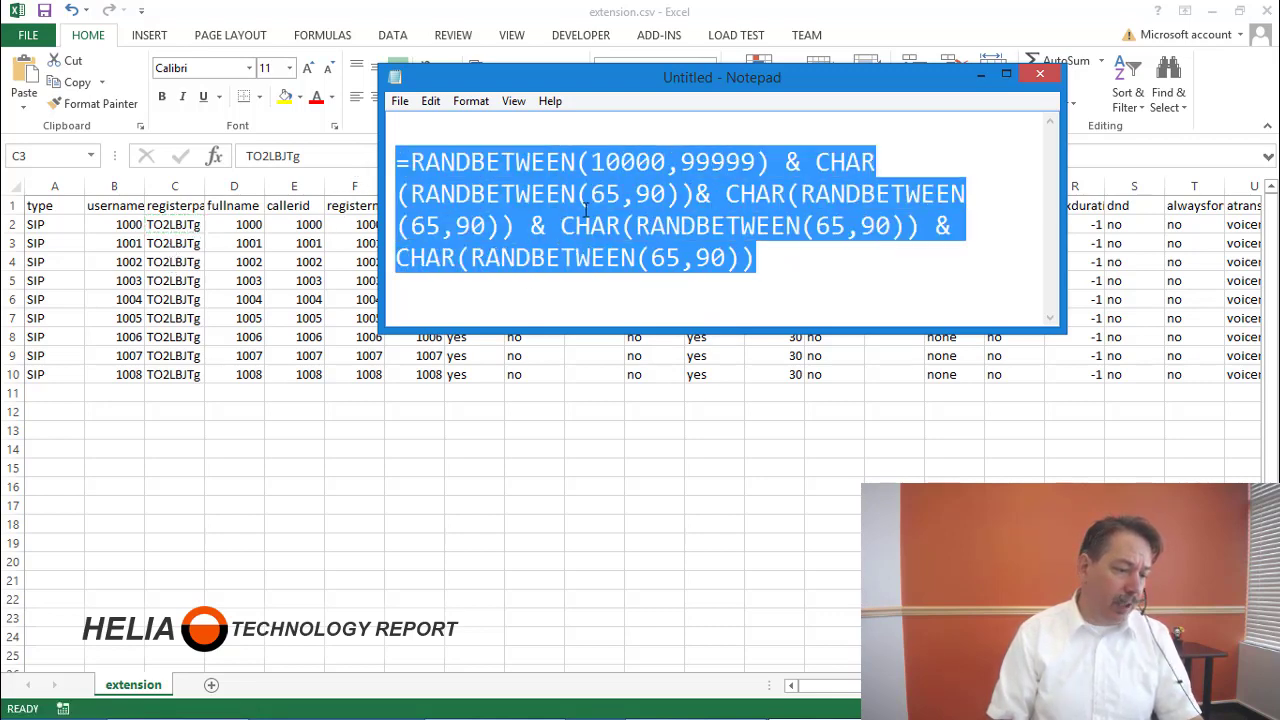
pyautogui.click(160, 244)
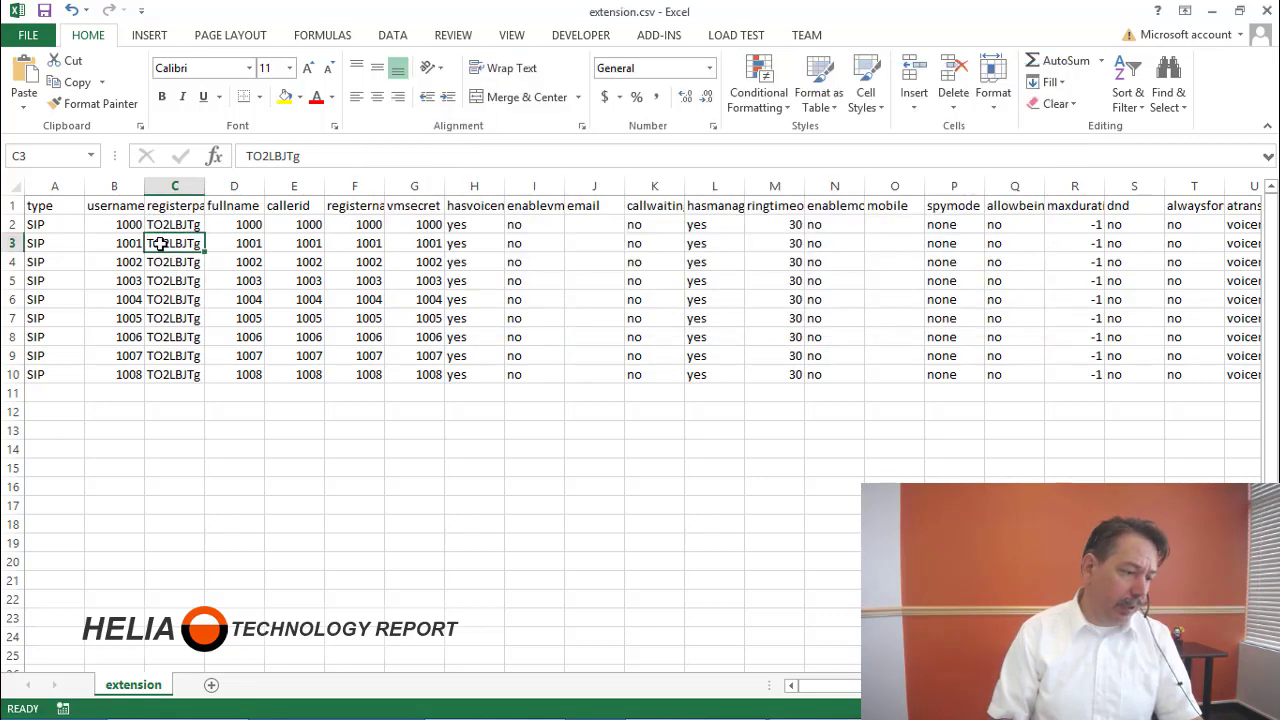
pyautogui.doubleClick(297, 155)
pyautogui.hotkey('ctrl', 'v')
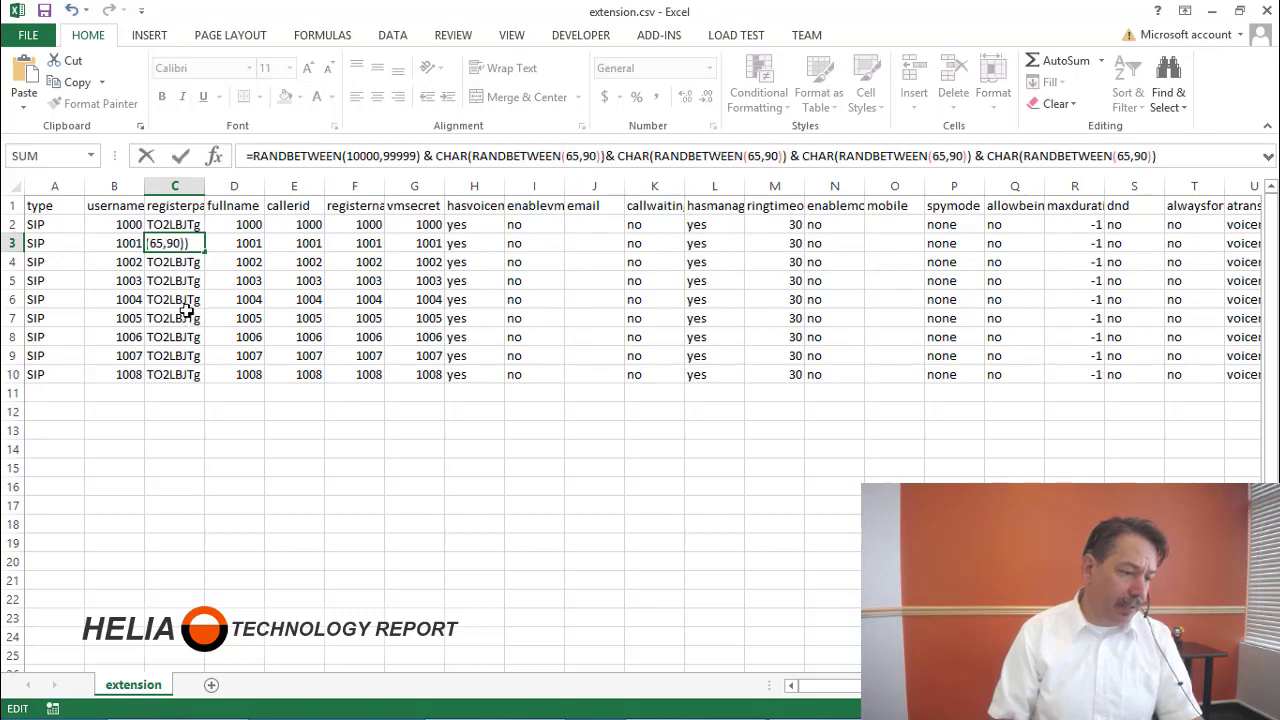
pyautogui.press('Return')
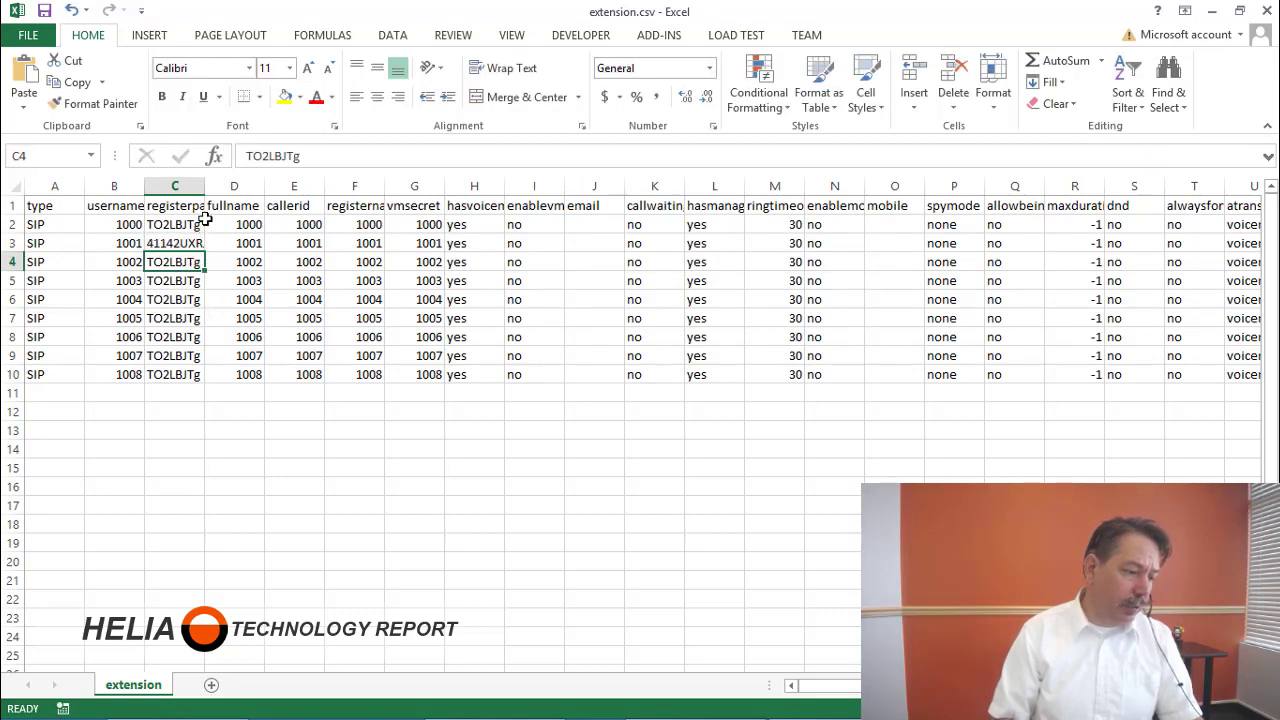
pyautogui.moveTo(213, 187); pyautogui.dragTo(237, 187)
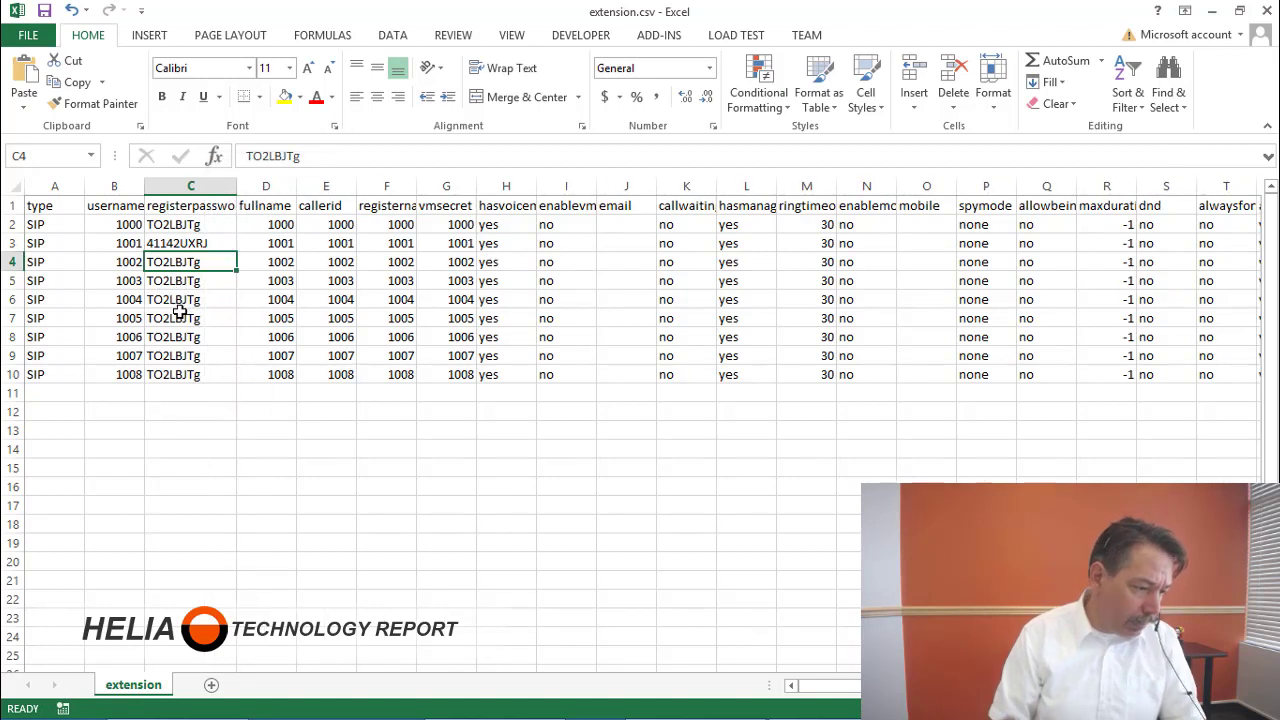
# Paste the random-password formula into each password cell from C4 down to C10.
pyautogui.click(175, 276)
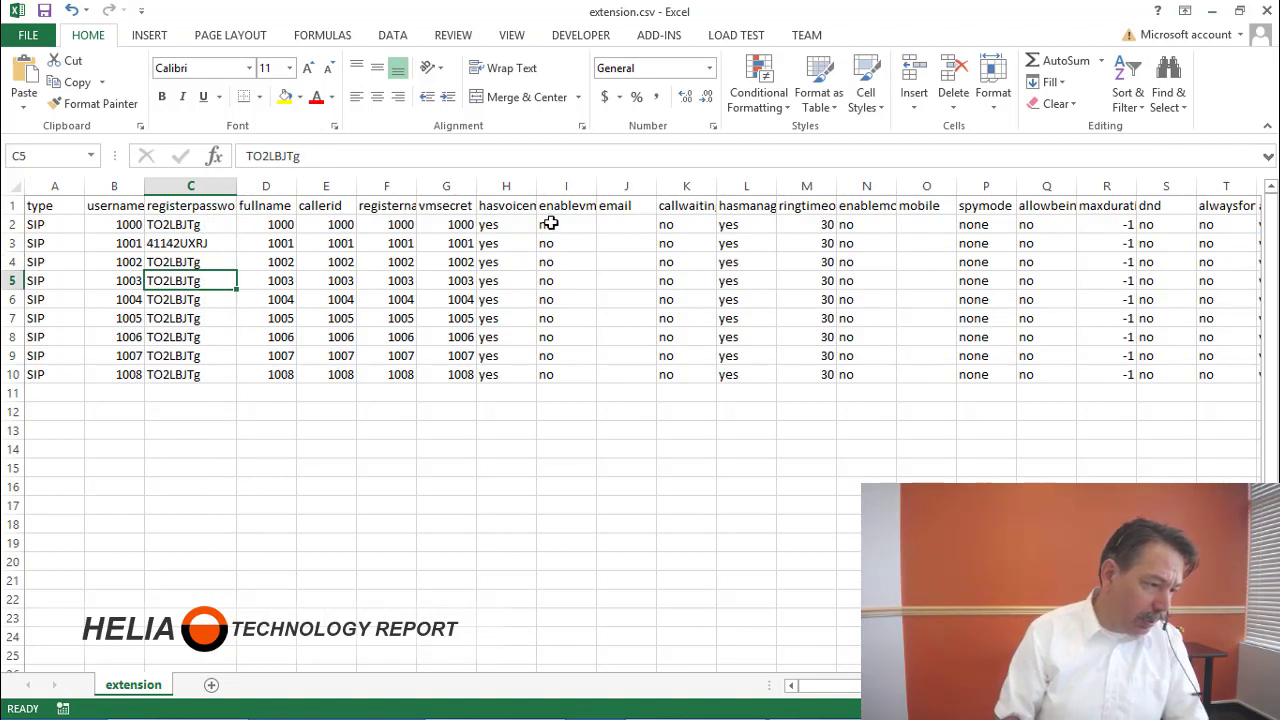
pyautogui.click(195, 258)
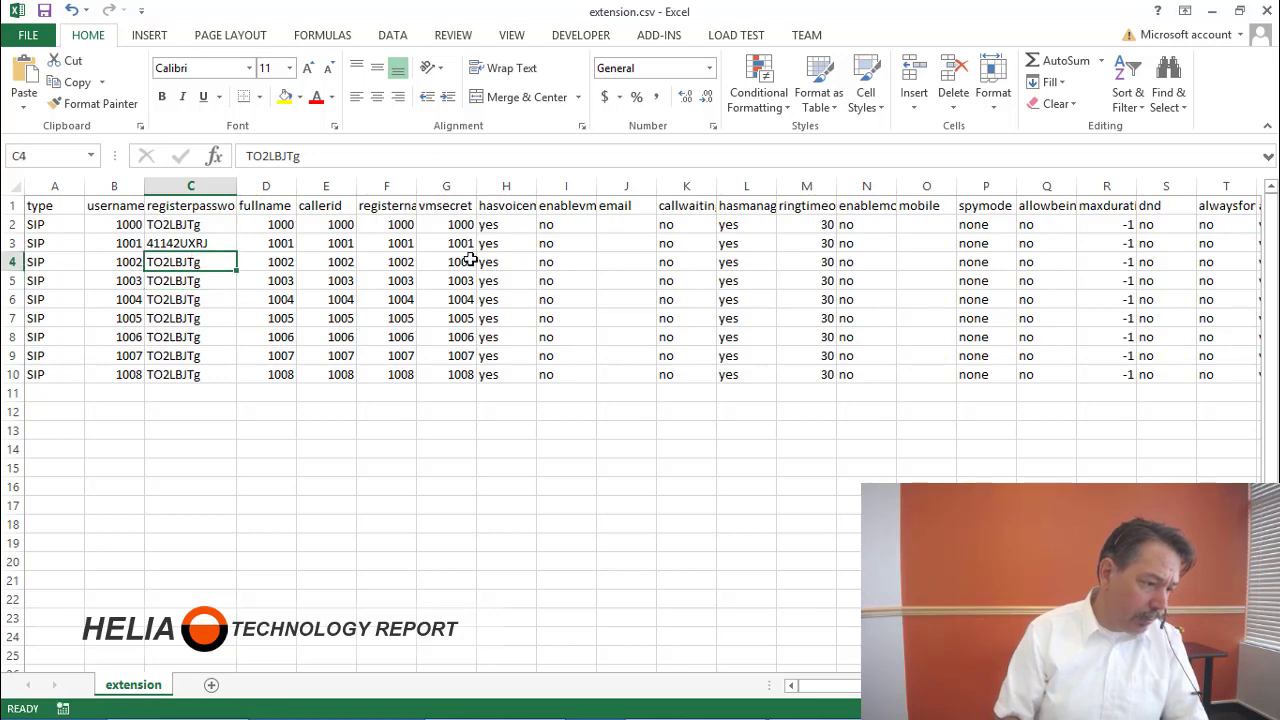
pyautogui.hotkey('ctrl', 'v')
pyautogui.press('Down')
pyautogui.hotkey('ctrl', 'v')
pyautogui.press('Down')
pyautogui.hotkey('ctrl', 'v')
pyautogui.press('Down')
pyautogui.hotkey('ctrl', 'v')
pyautogui.press('Down')
pyautogui.hotkey('ctrl', 'v')
pyautogui.press('Down')
pyautogui.hotkey('ctrl', 'v')
pyautogui.press('Down')
pyautogui.hotkey('ctrl', 'v')
pyautogui.press('Down')
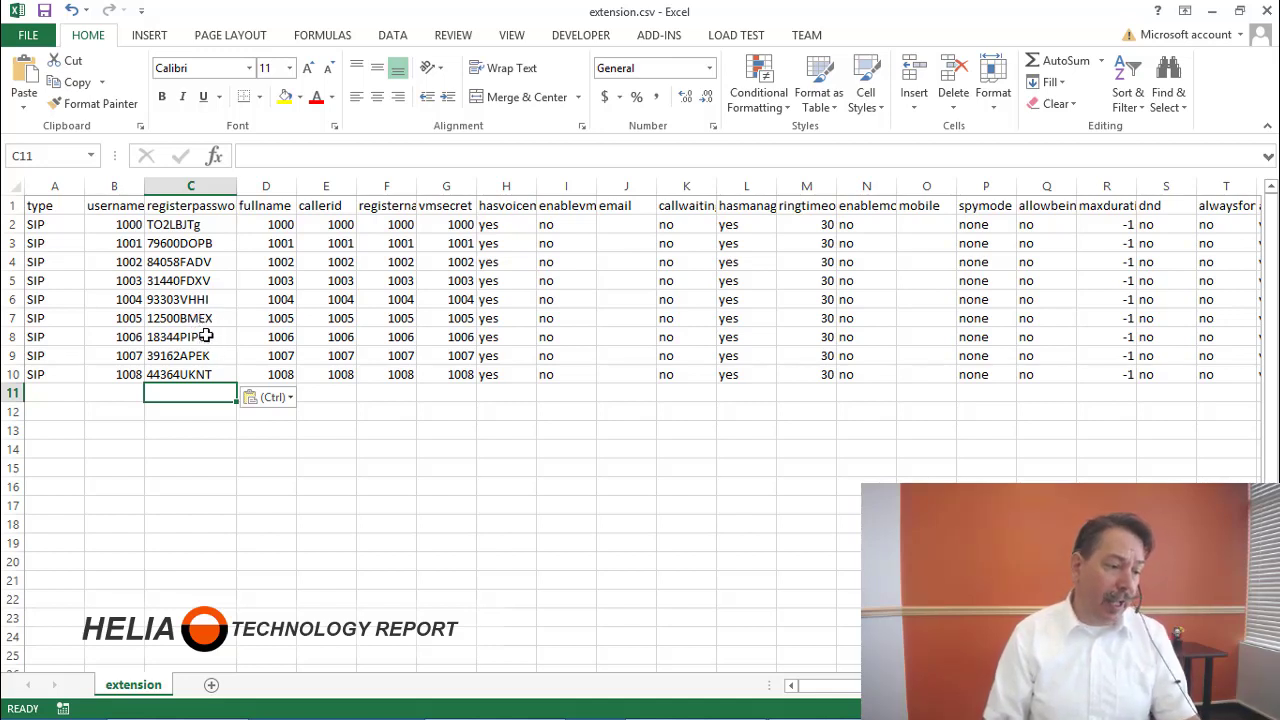
# Save the sheet as extensionupdated.csv in the Yeastar folder, keeping CSV format, then close Excel without saving again.
pyautogui.click(28, 35)
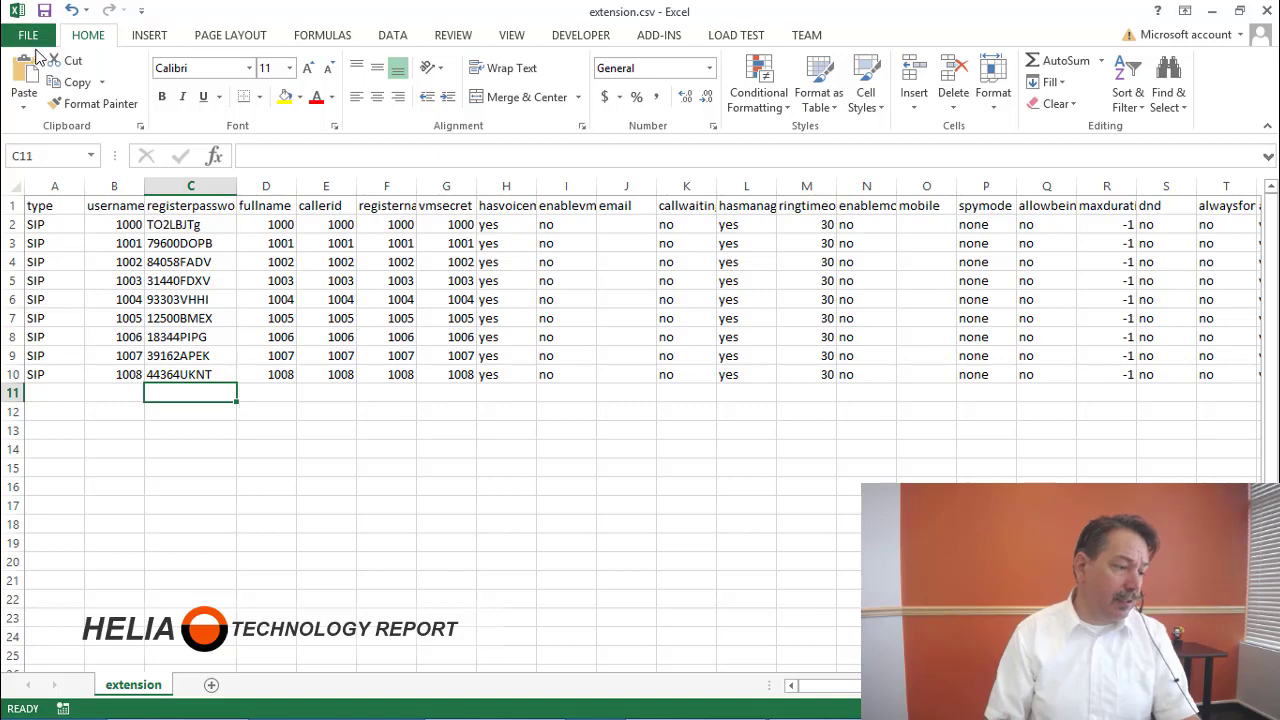
pyautogui.click(48, 222)
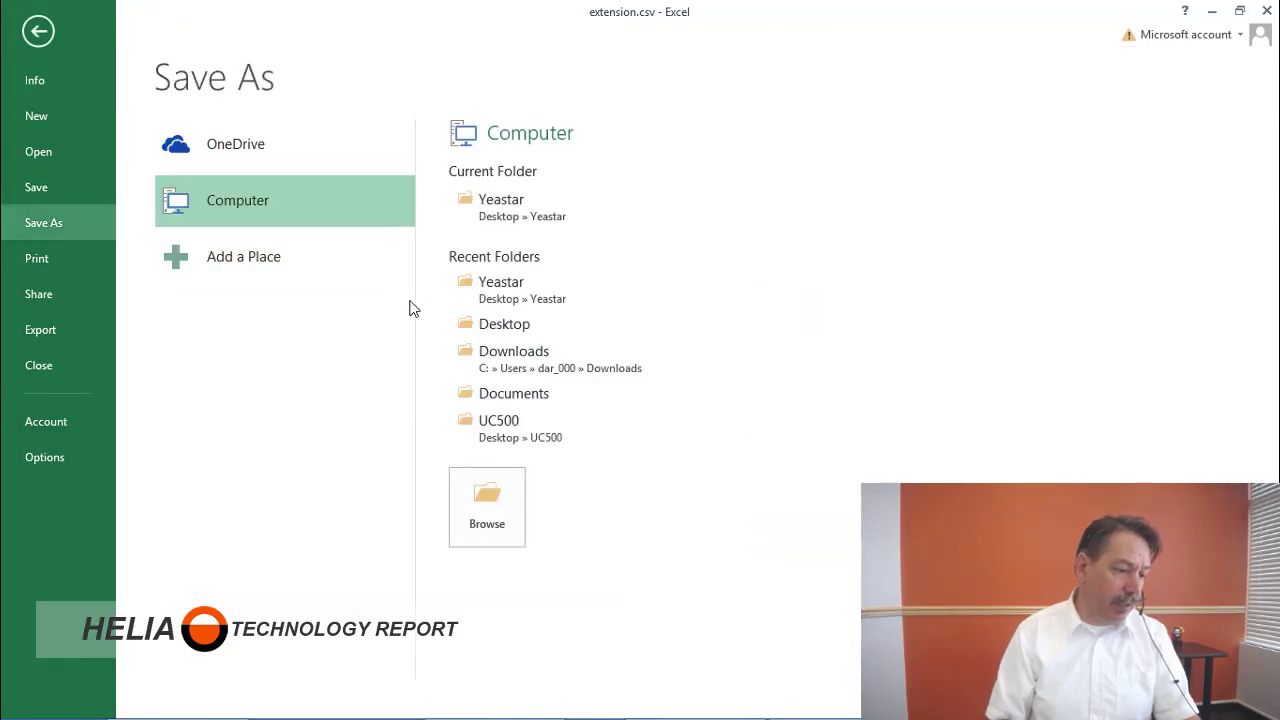
pyautogui.click(520, 292)
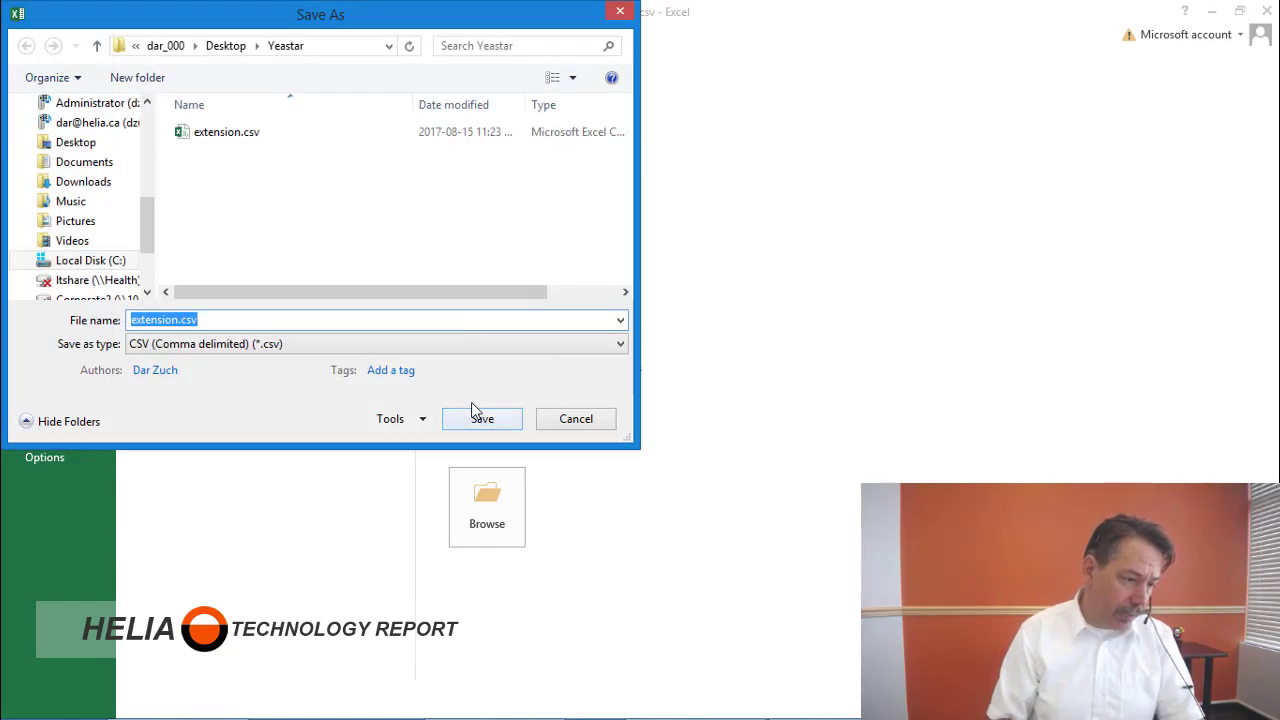
pyautogui.click(175, 319)
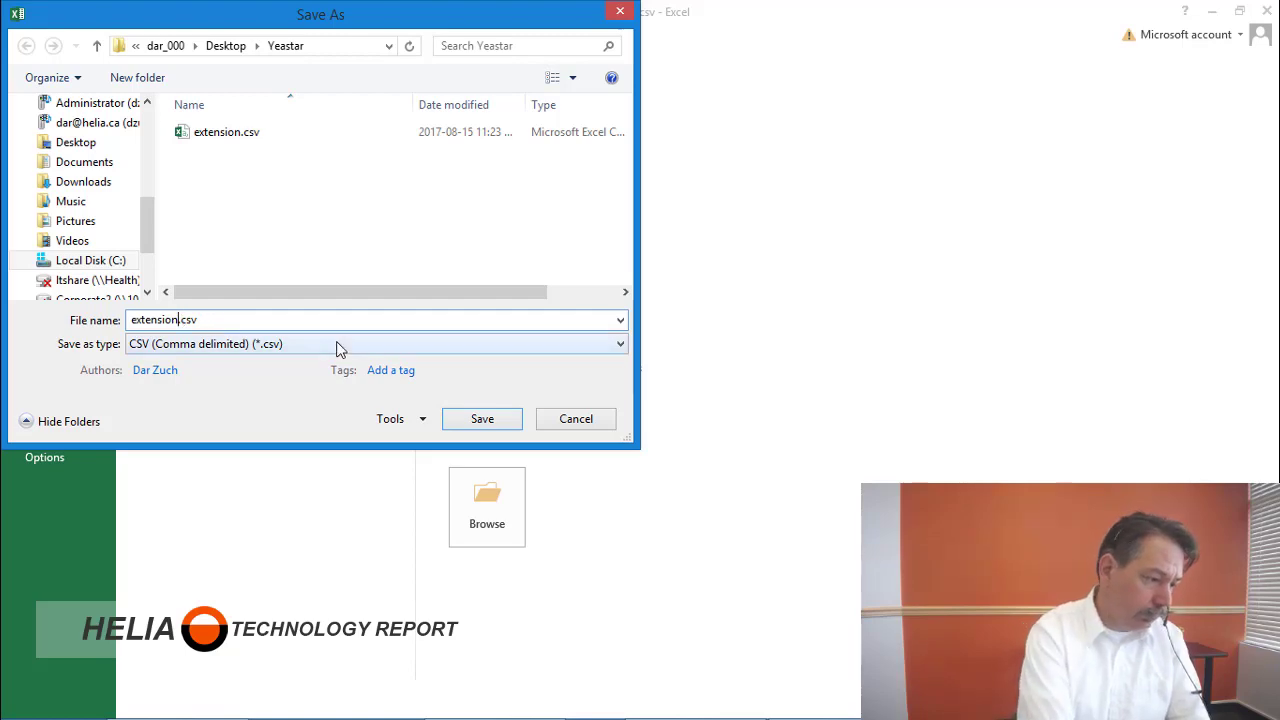
pyautogui.write('updated')
pyautogui.press('Return')
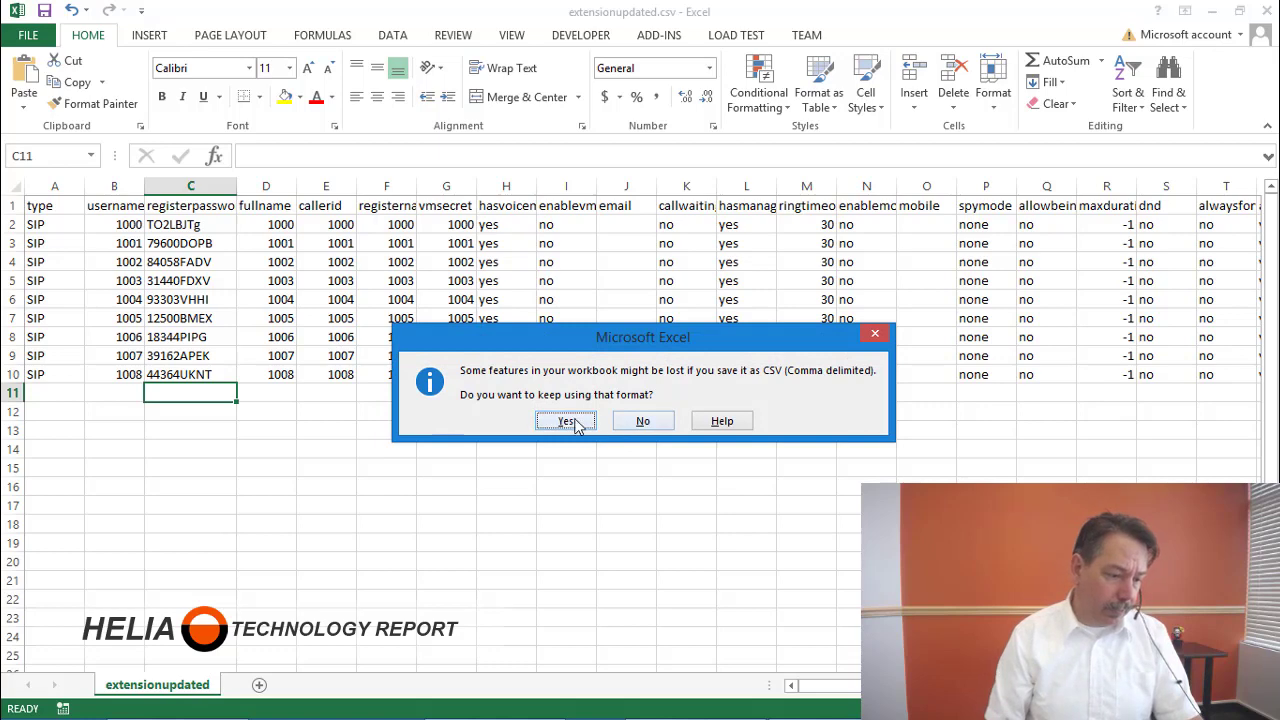
pyautogui.click(565, 421)
pyautogui.click(1266, 10)
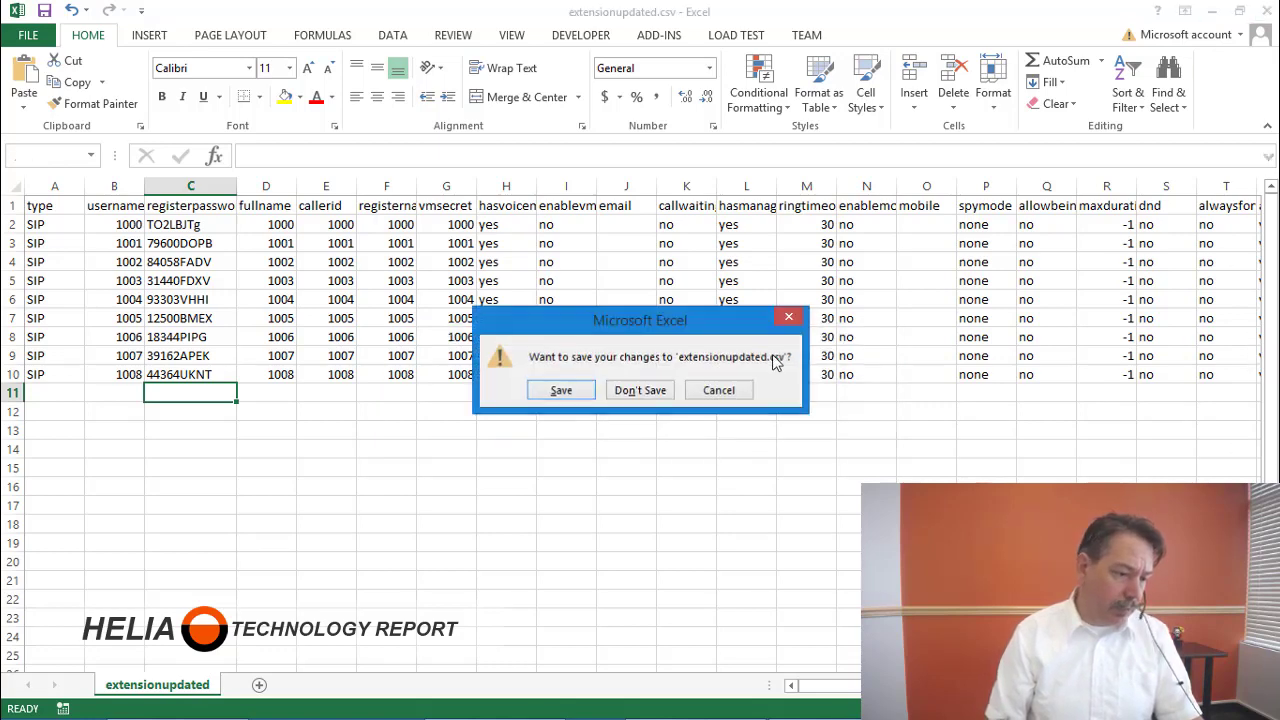
pyautogui.click(645, 392)
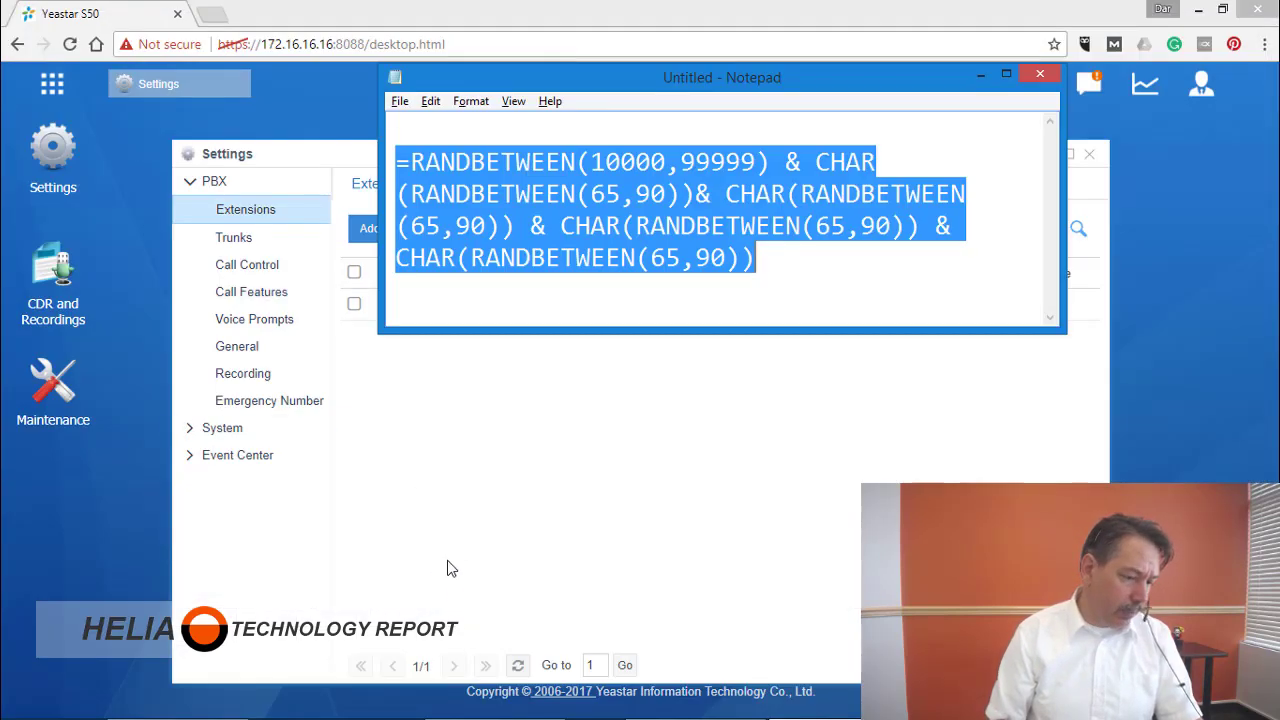
# Open extensionupdated.csv from the Yeastar folder in Notepad, widen it to read full lines, then close it.
pyautogui.hotkey('alt', 'Tab')
pyautogui.click(575, 378)
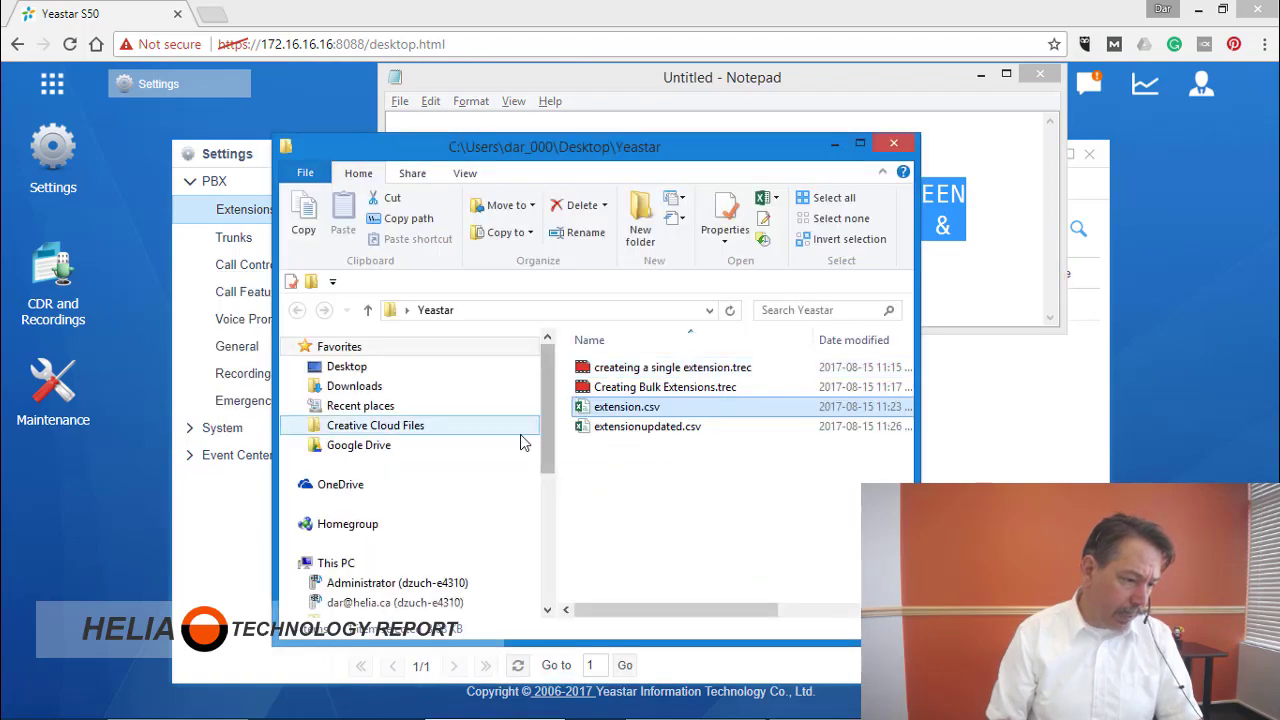
pyautogui.rightClick(634, 430)
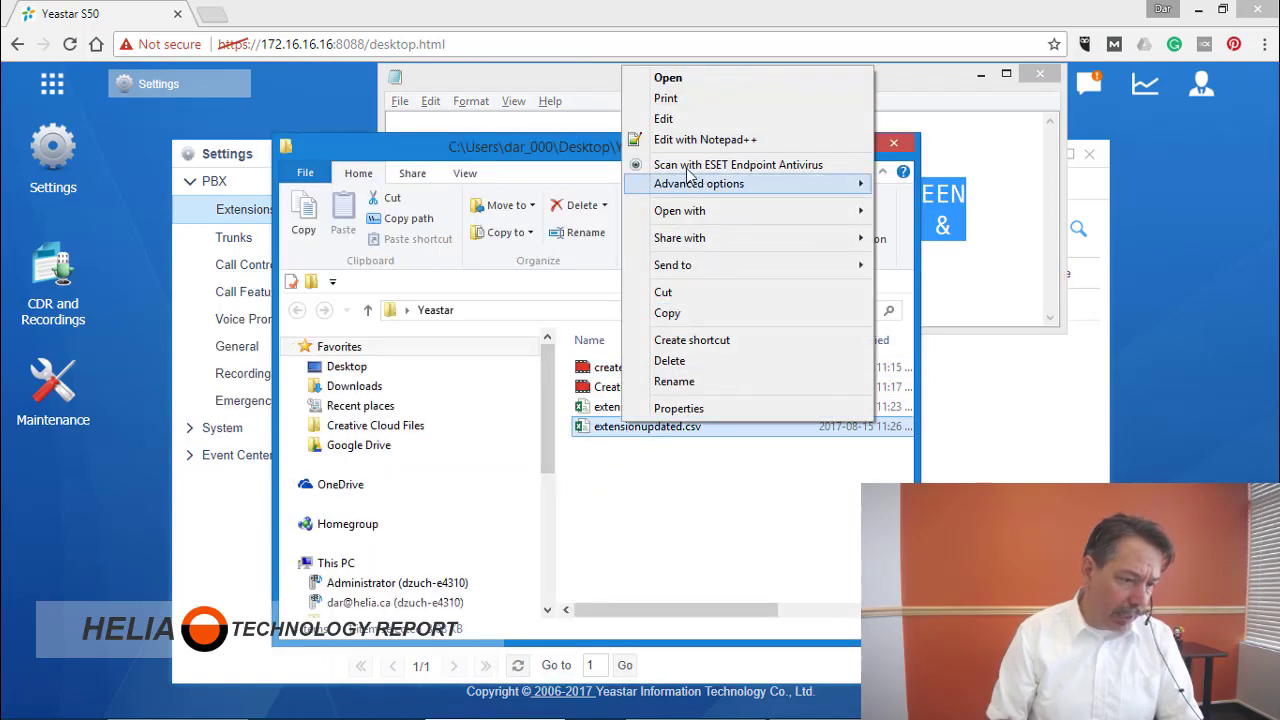
pyautogui.click(665, 119)
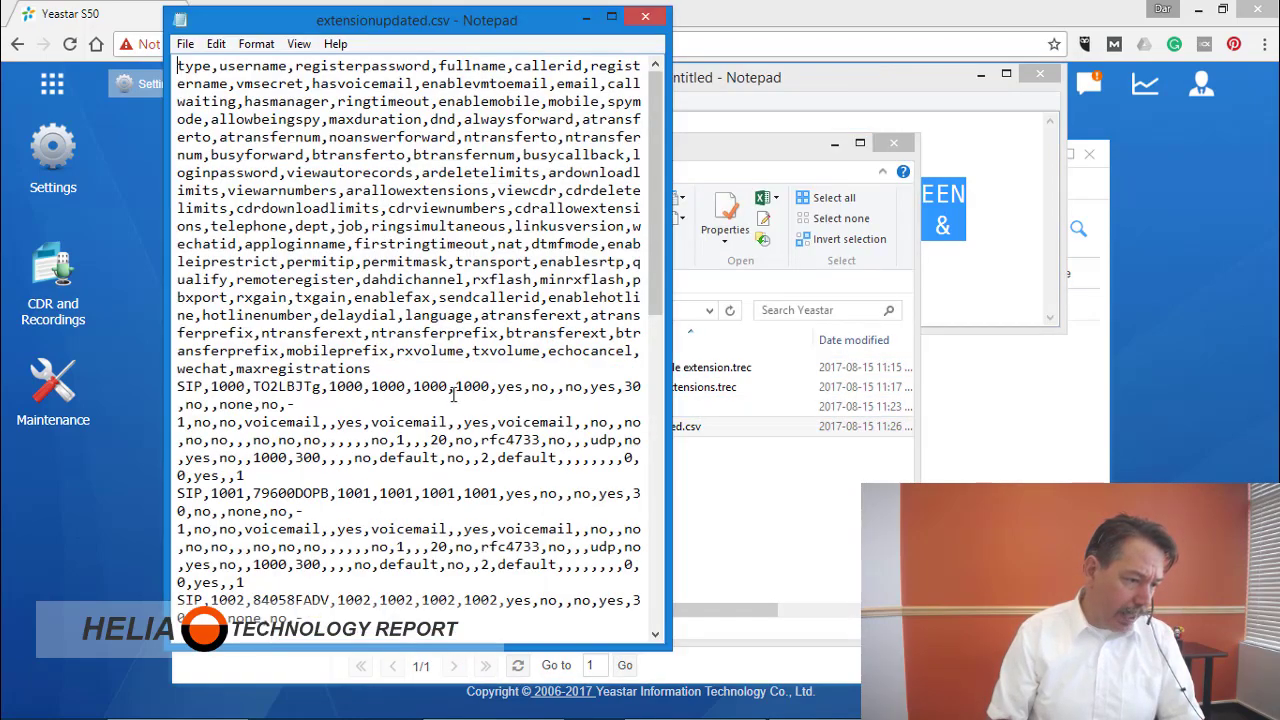
pyautogui.moveTo(669, 230); pyautogui.dragTo(1146, 206)
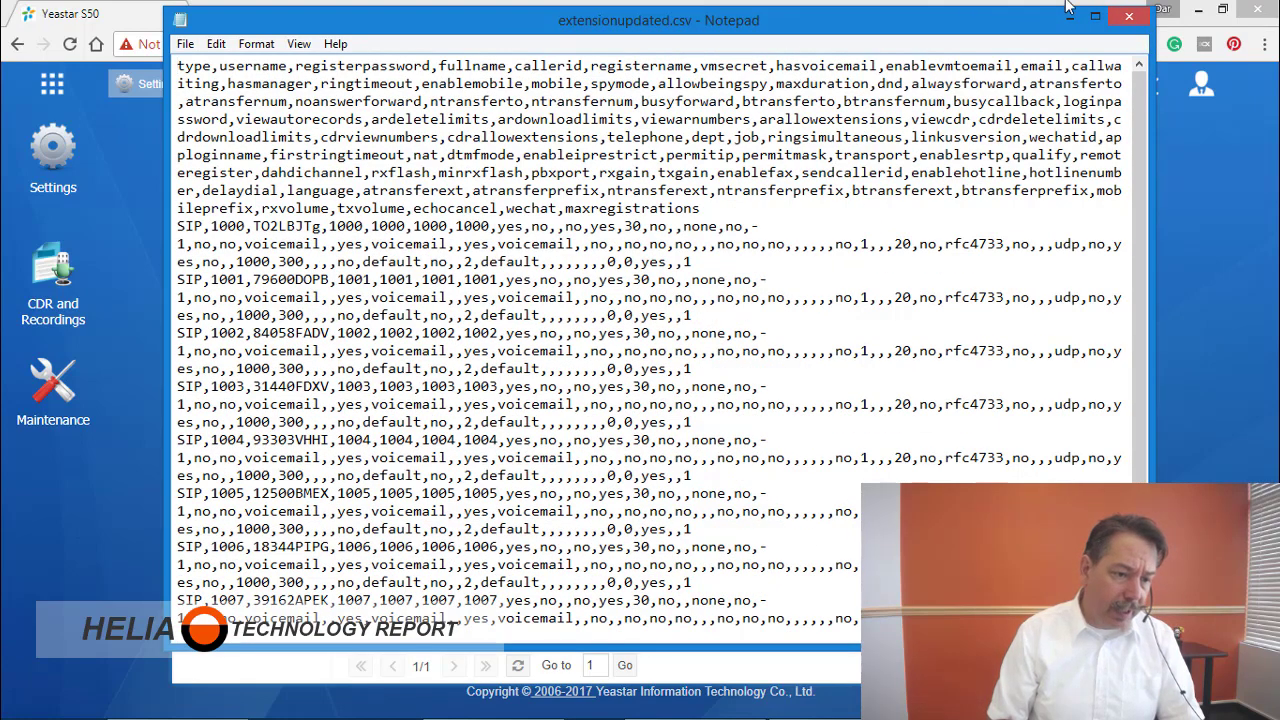
pyautogui.click(1132, 18)
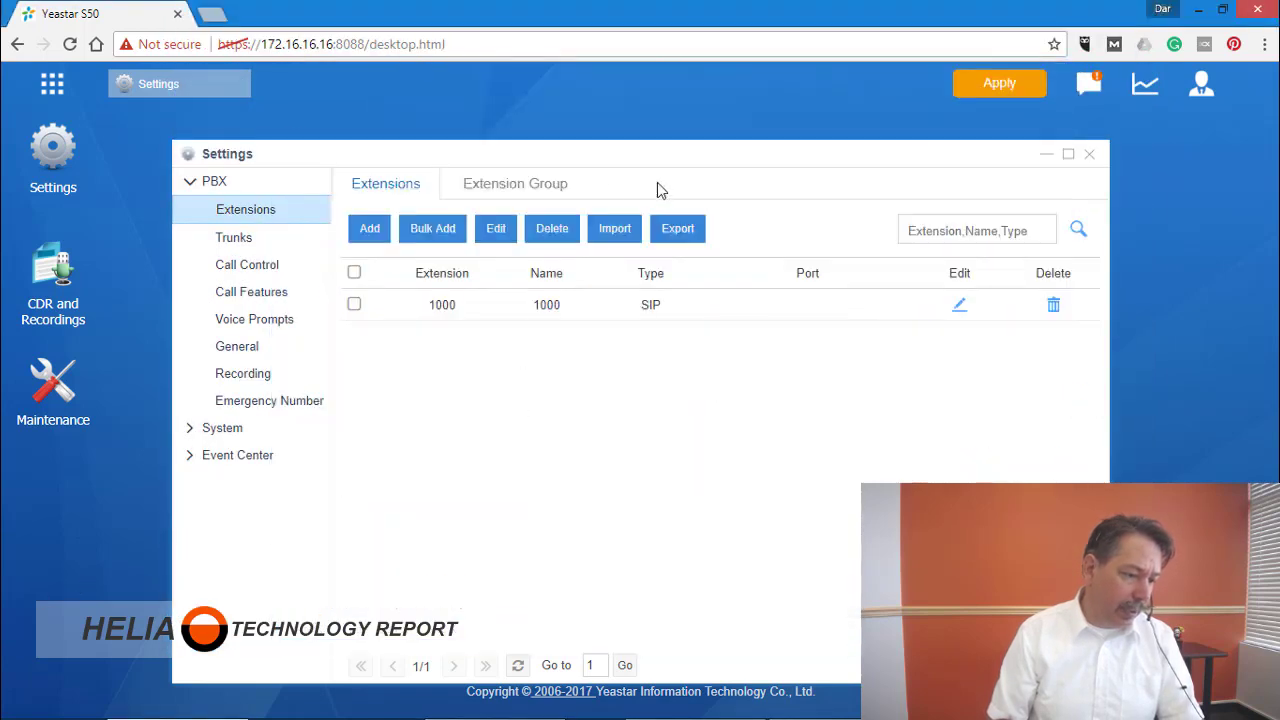
# Import extensionupdated.csv from Desktop\Yeastar and save the extensionport.log replaced-fields report.
pyautogui.click(625, 232)
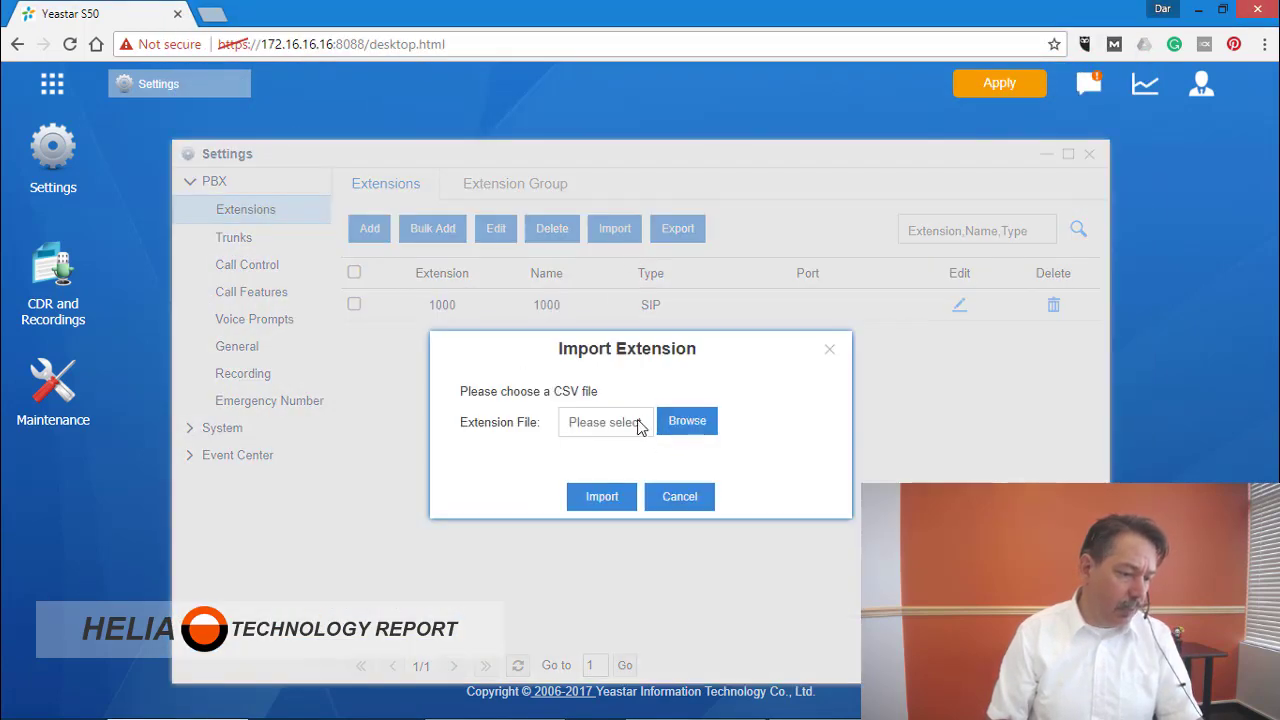
pyautogui.click(686, 421)
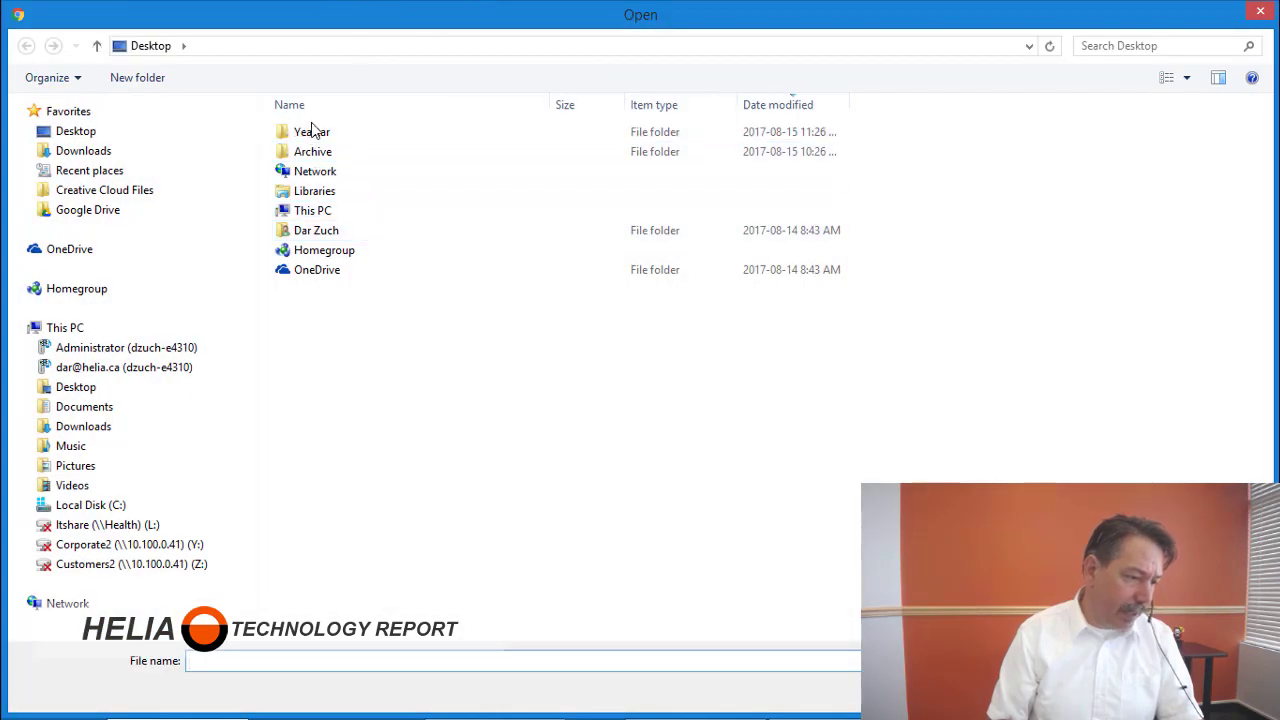
pyautogui.doubleClick(330, 140)
pyautogui.doubleClick(333, 194)
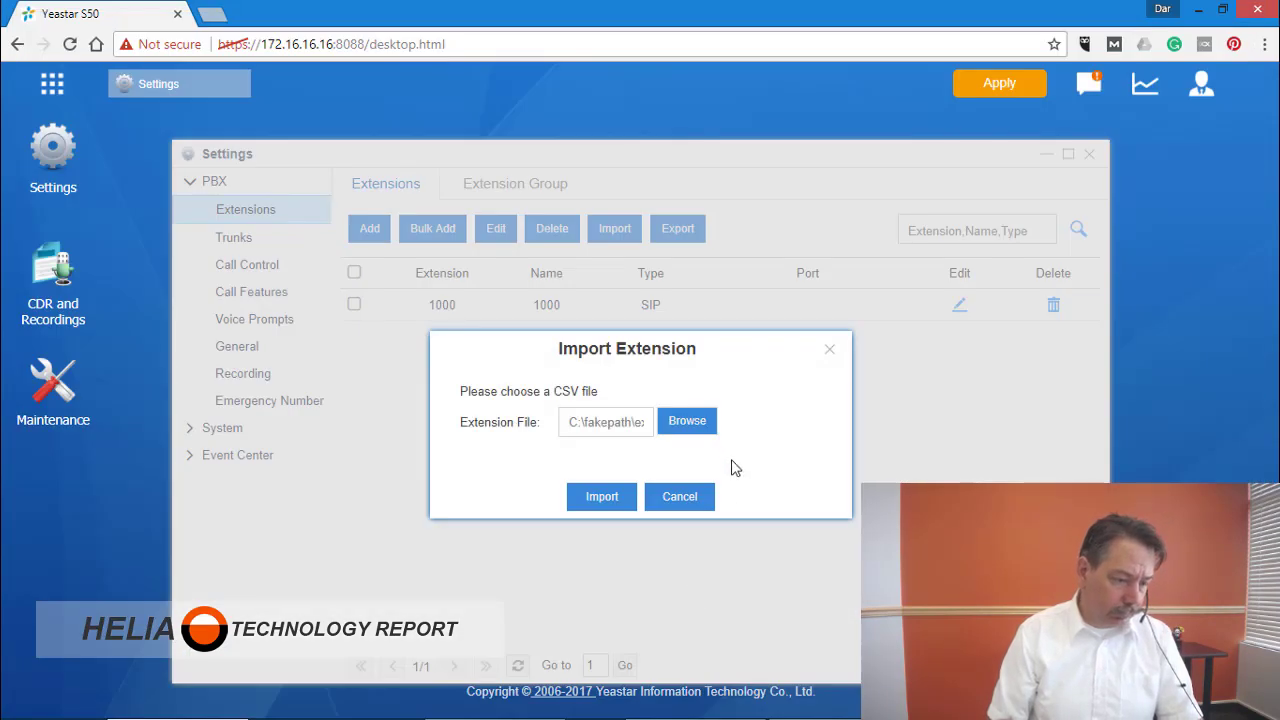
pyautogui.click(603, 505)
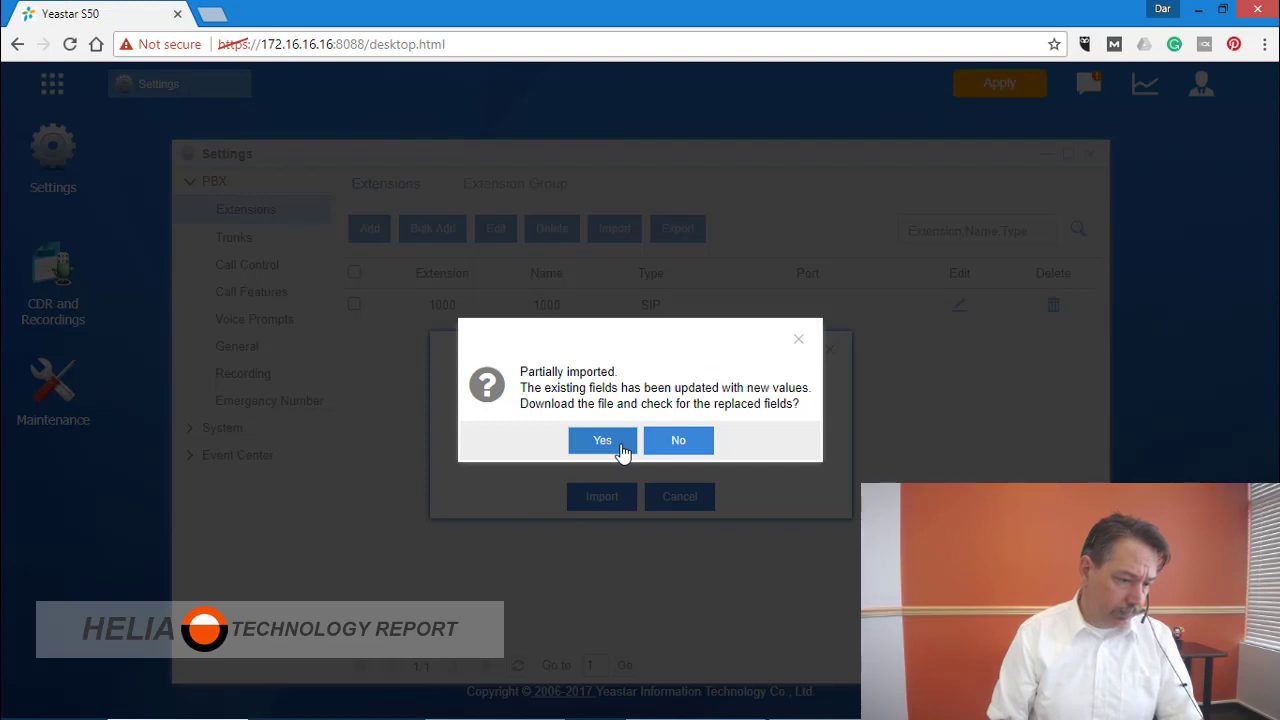
pyautogui.click(620, 451)
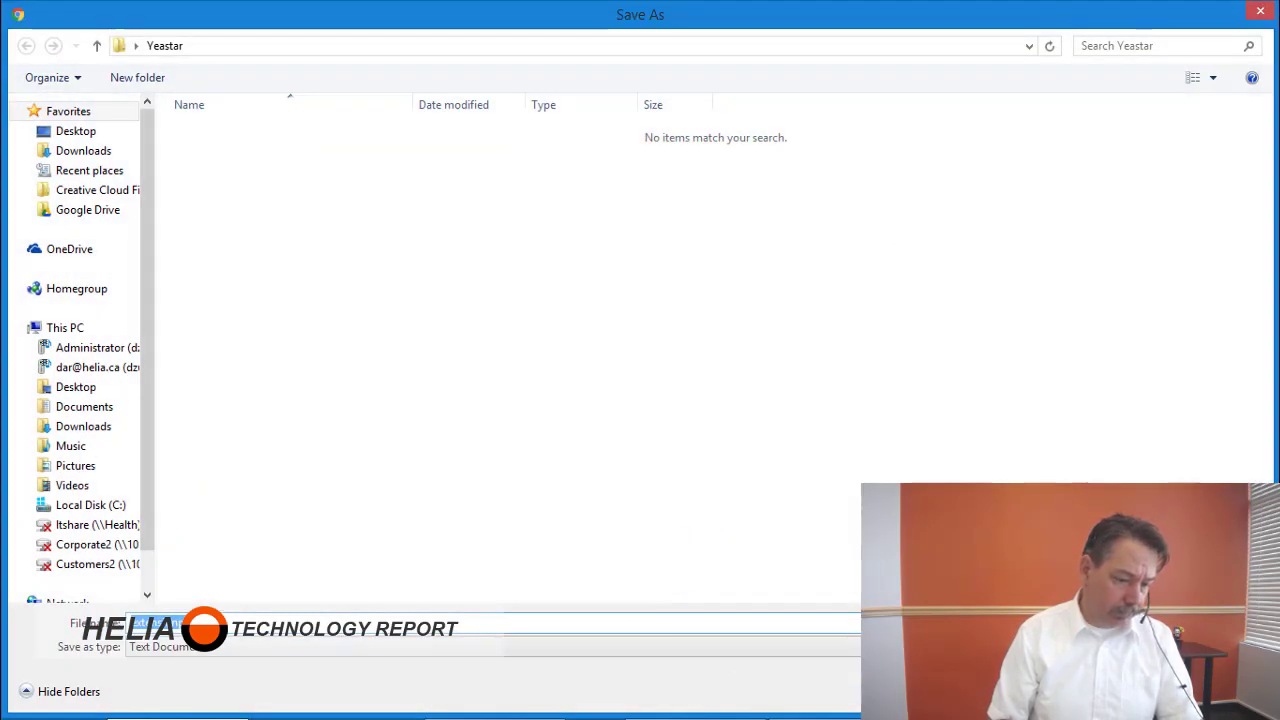
pyautogui.press('Return')
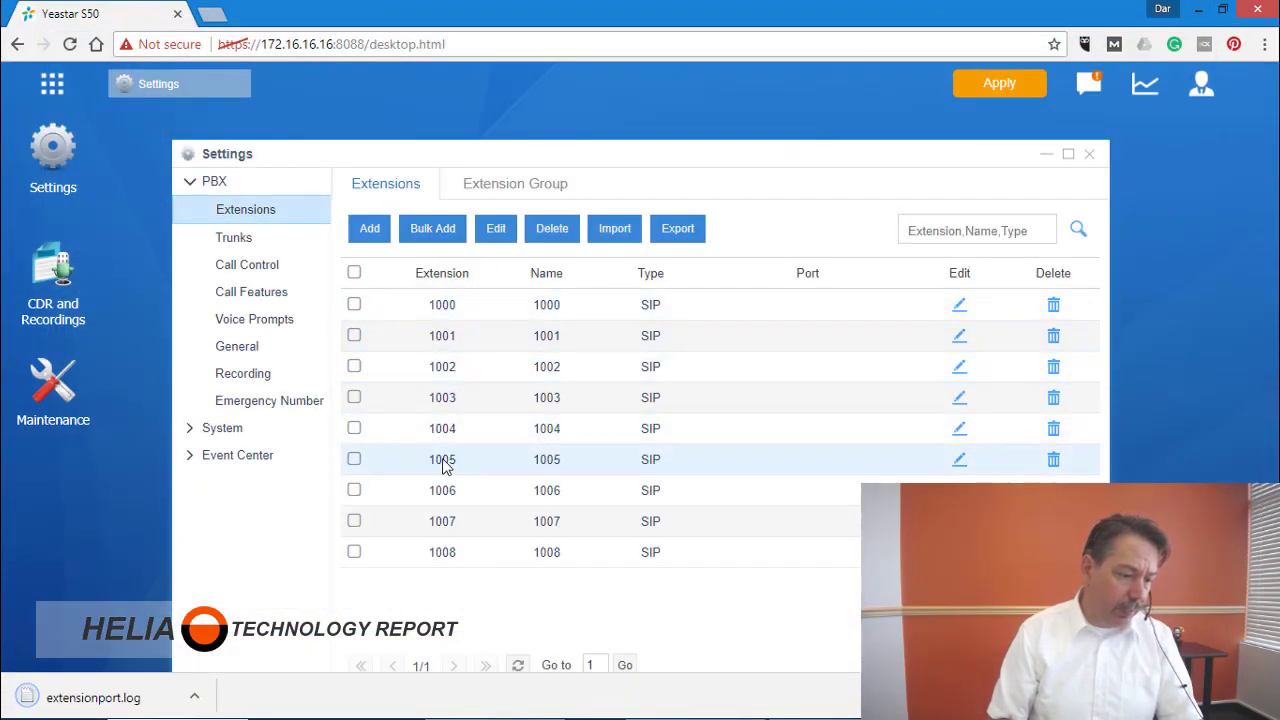
pyautogui.click(476, 345)
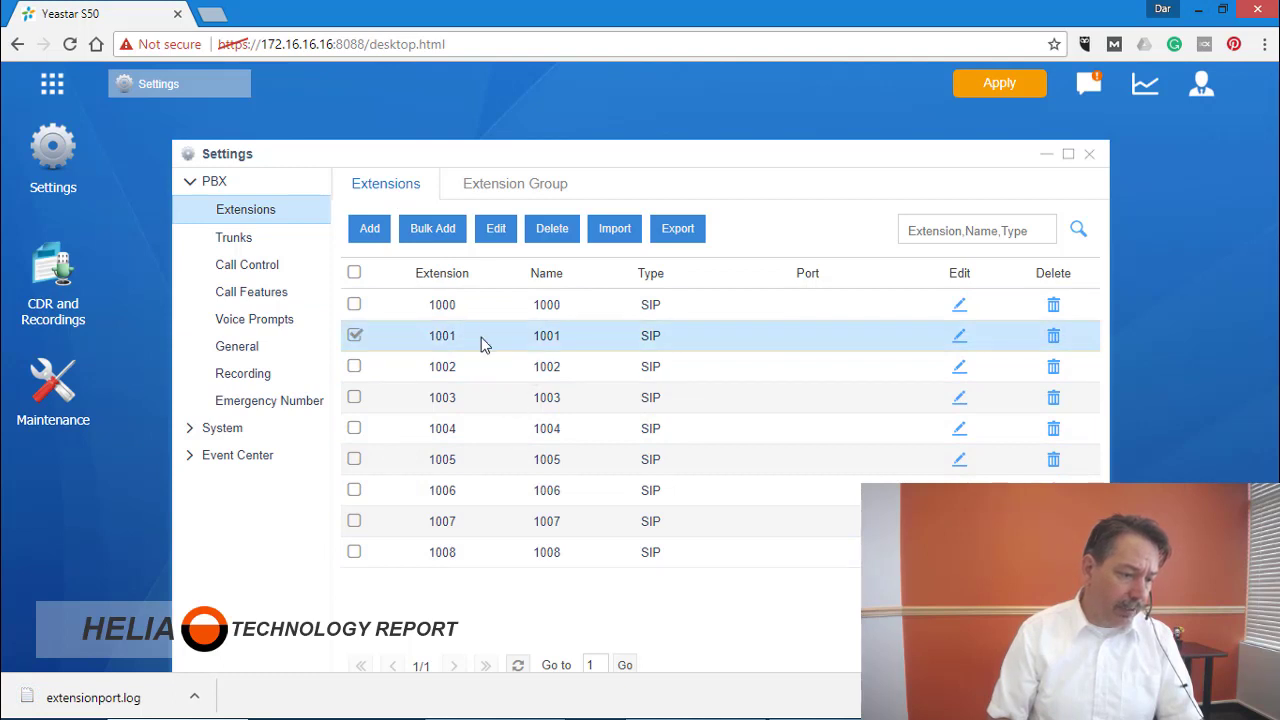
pyautogui.click(486, 231)
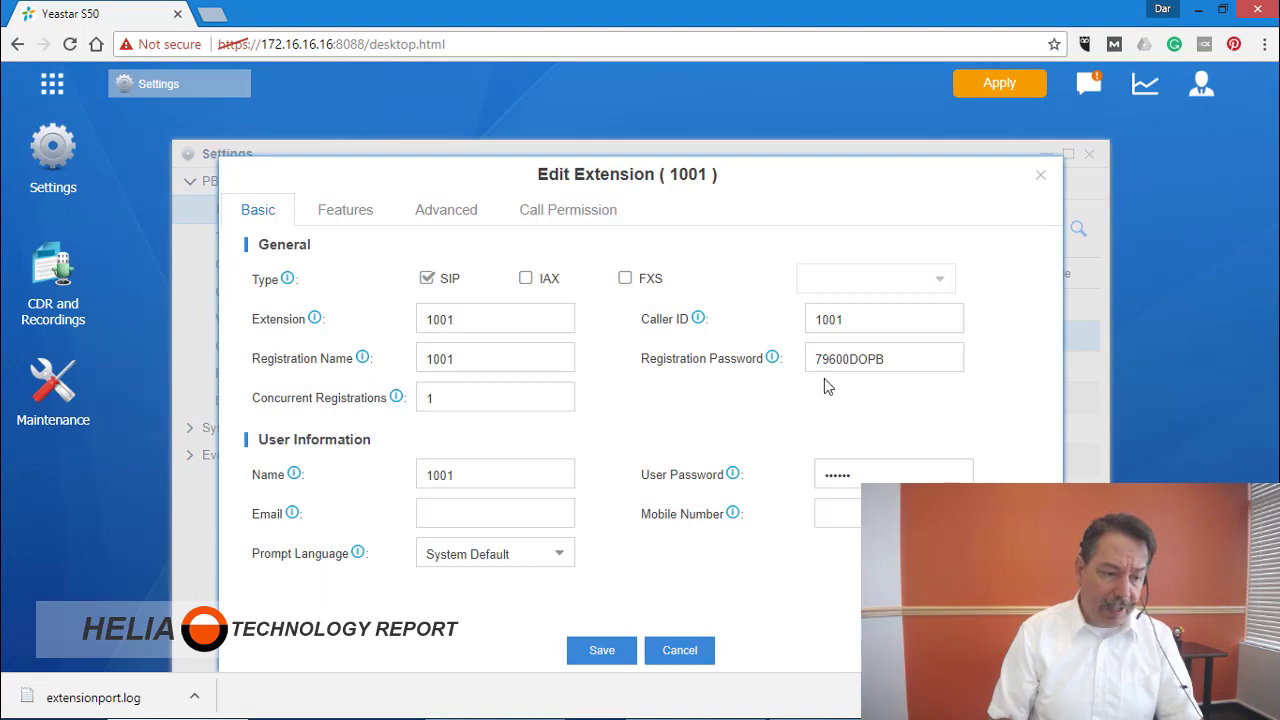
pyautogui.click(681, 655)
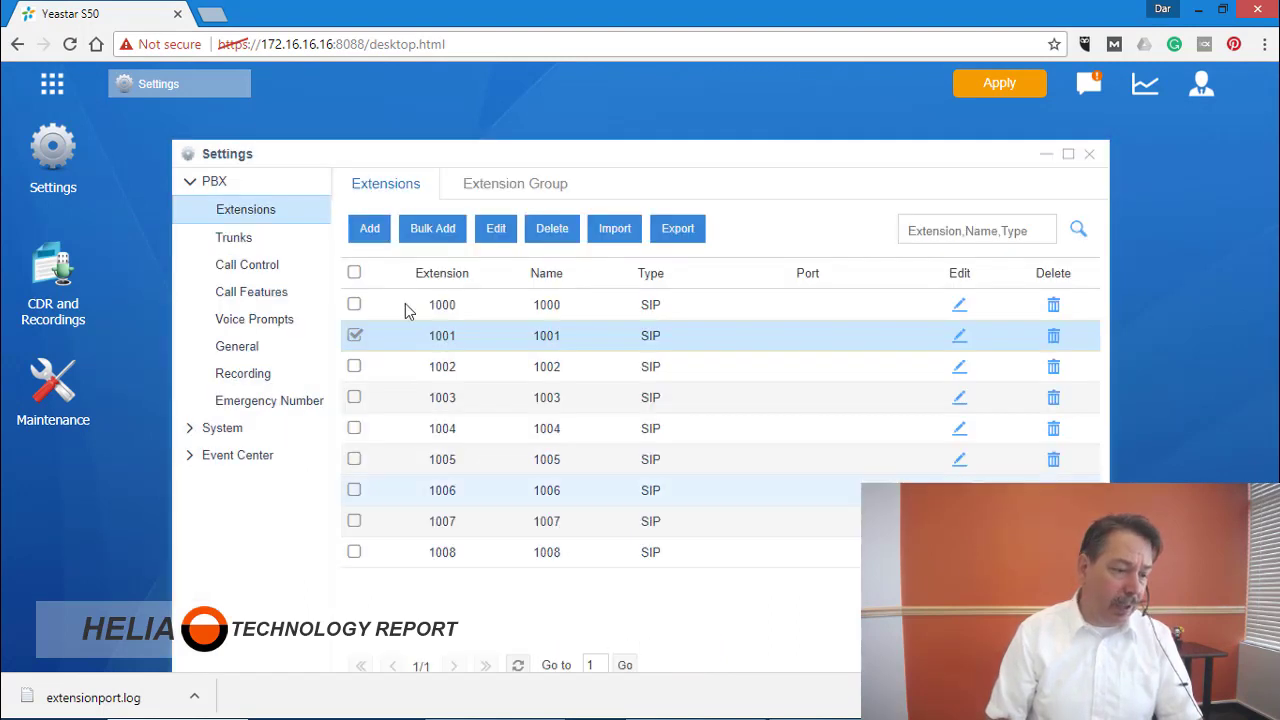